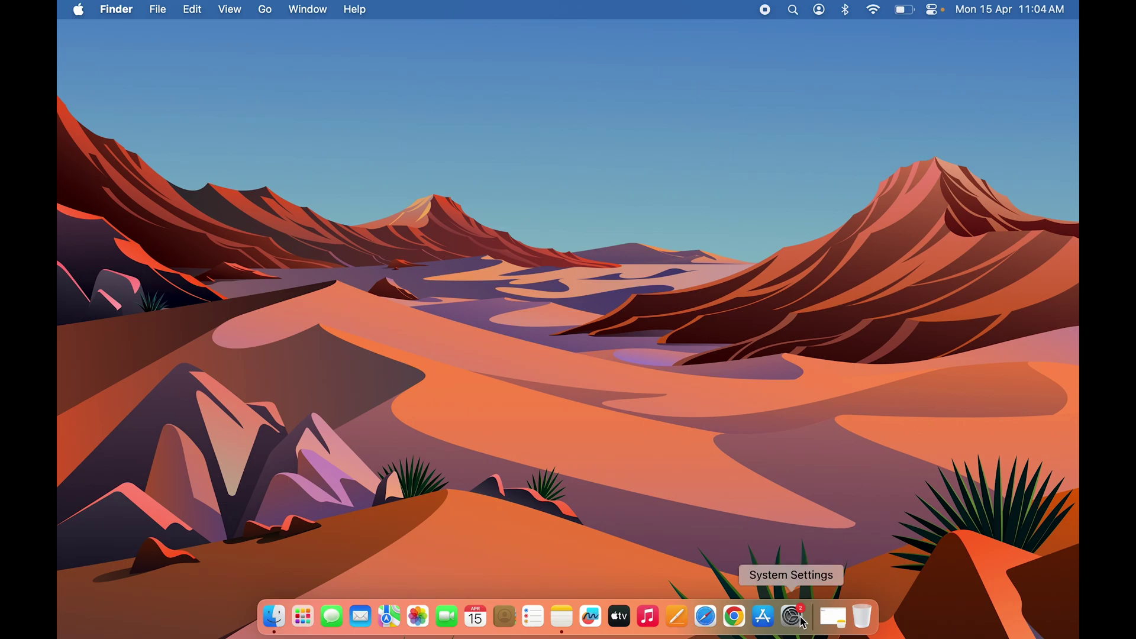
Open System Settings from the Apple menu in the Finder menu bar
left_click(79, 10)
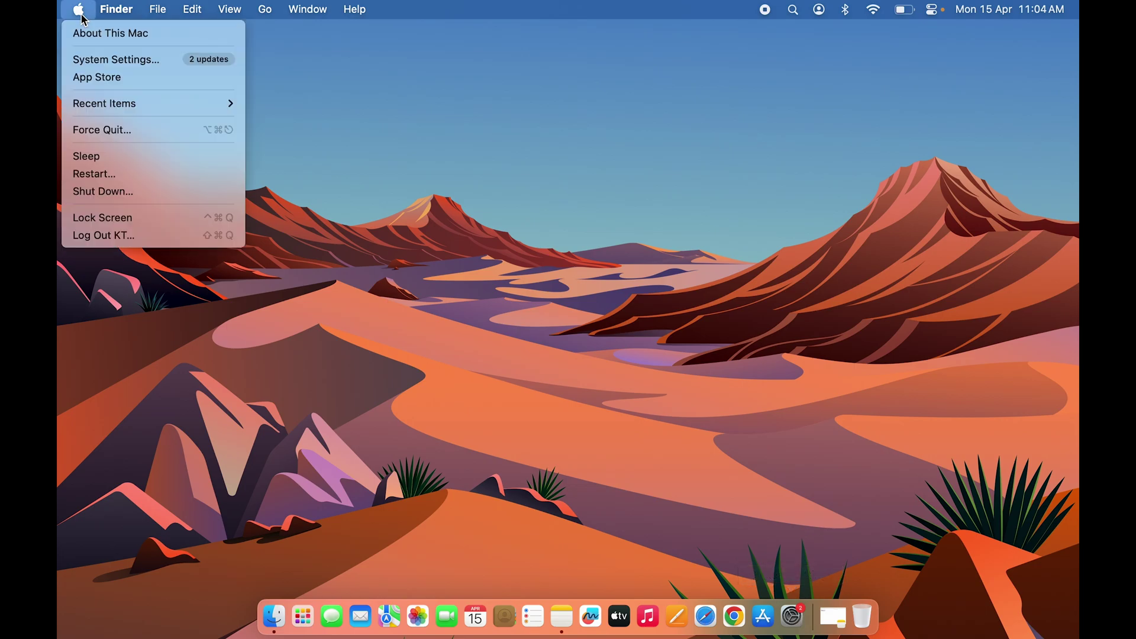
left_click(127, 62)
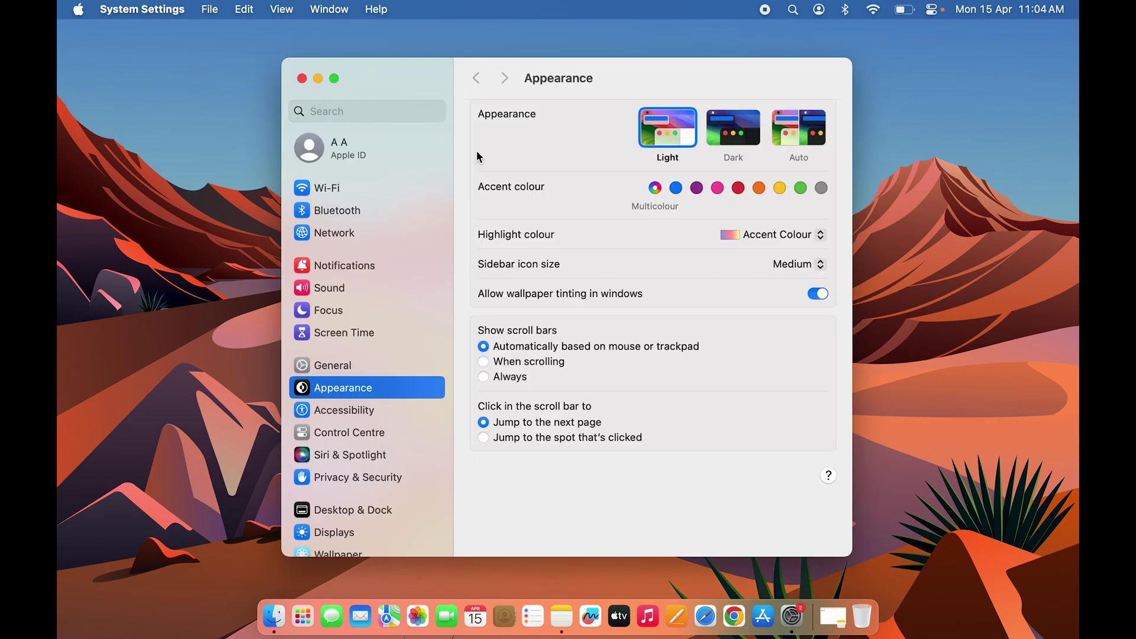
Go to the Keyboard settings page and open the Input Sources list for editing
scroll(361, 359, "down", 10)
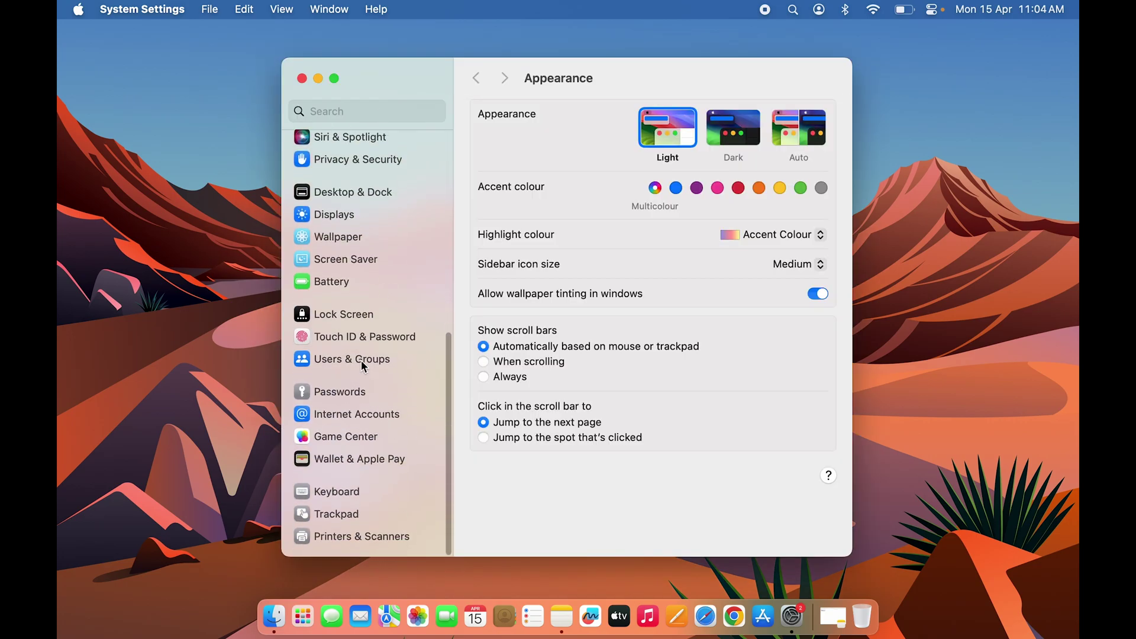
left_click(332, 501)
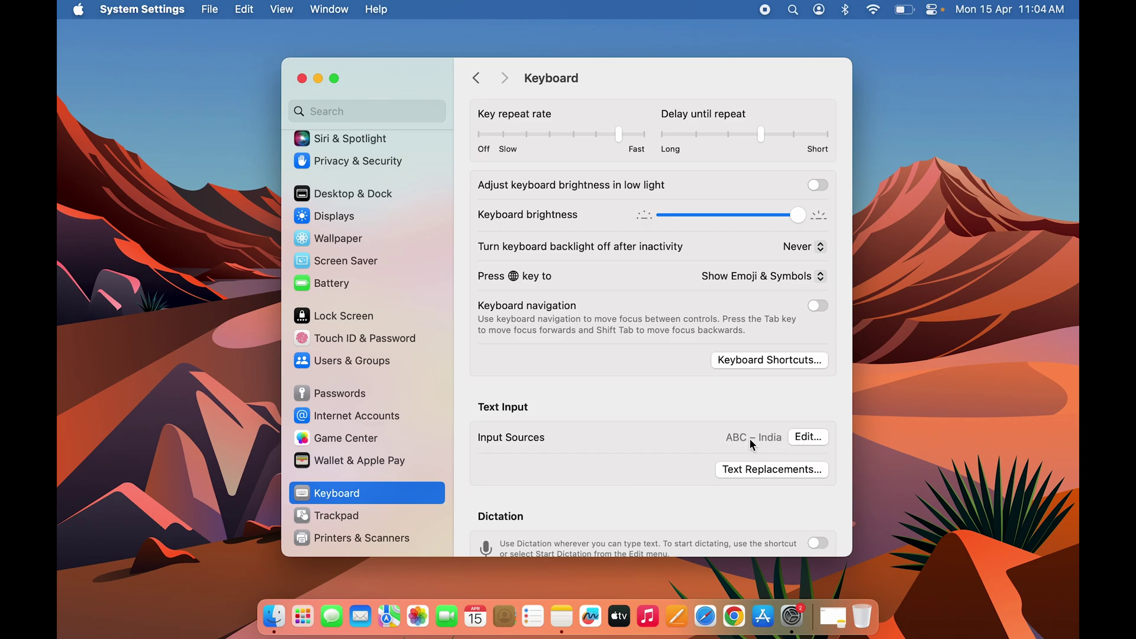
left_click(811, 439)
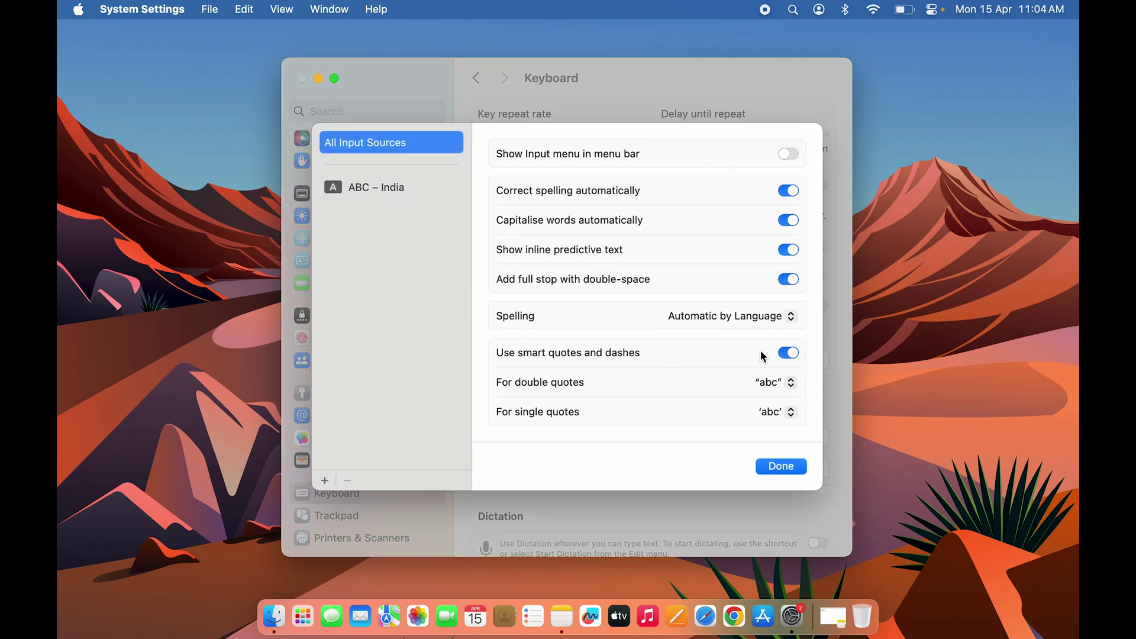
Select ABC – India in the input sources list, then begin adding a new source
left_click(374, 187)
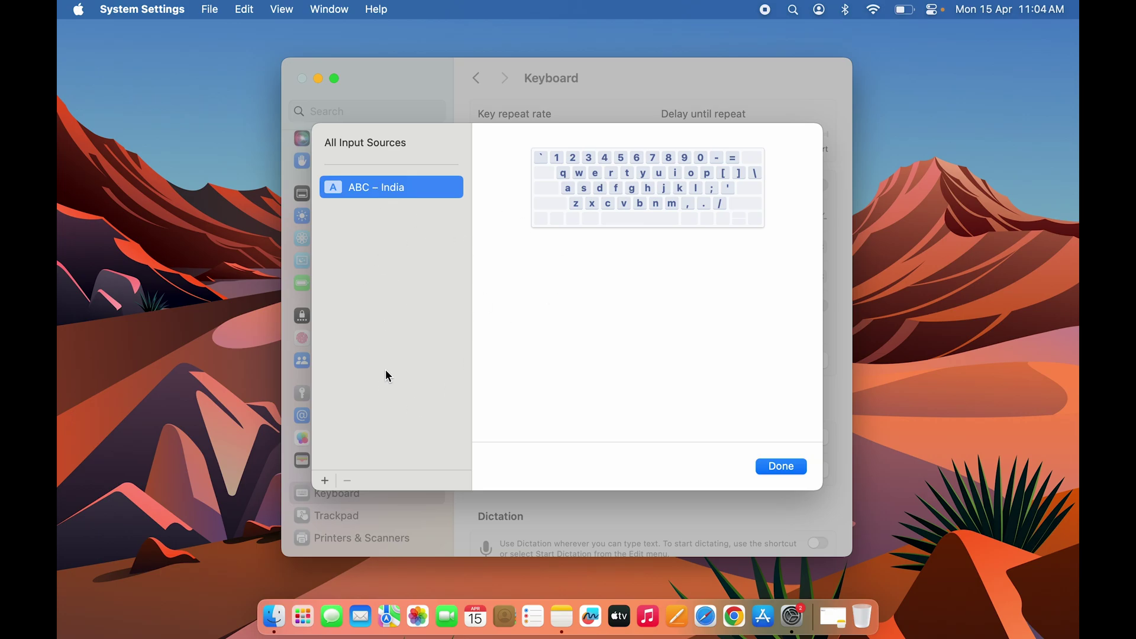
left_click(325, 481)
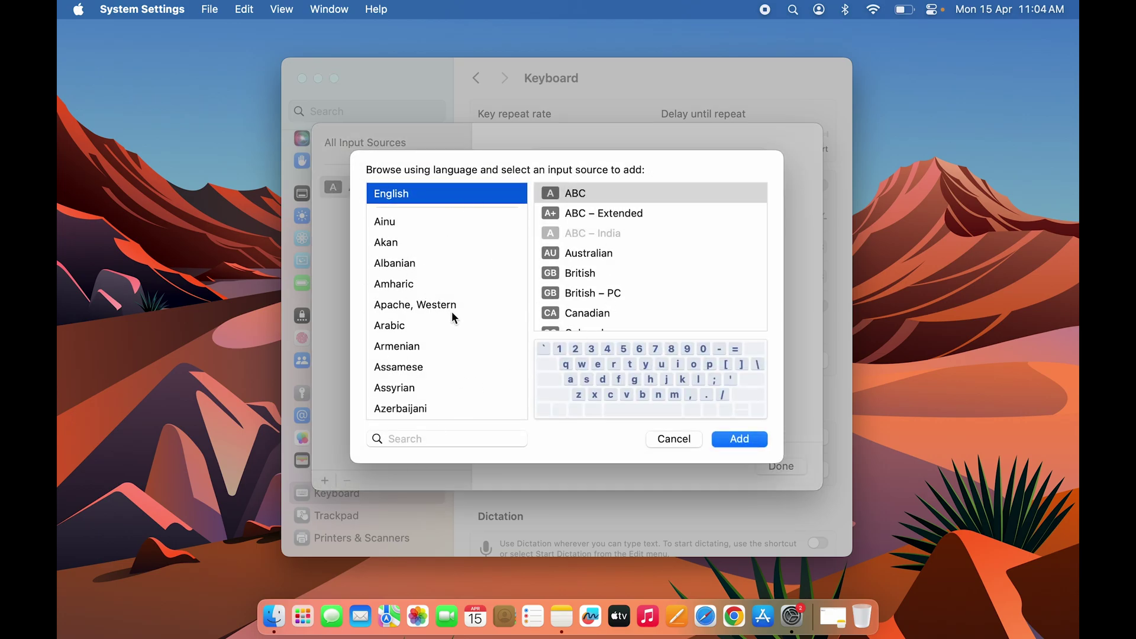
Scroll the language list down to Japanese and show its input sources
scroll(399, 308, "down", 10)
scroll(412, 315, "down", 15)
scroll(412, 316, "down", 12)
scroll(412, 315, "up", 9)
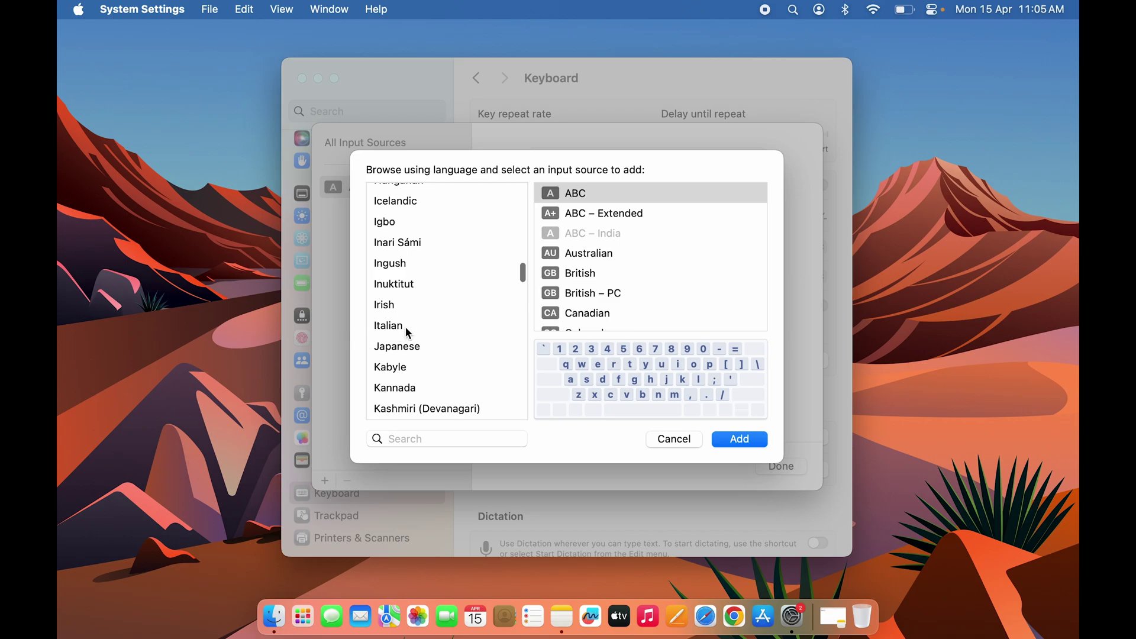
scroll(422, 299, "up", 20)
scroll(423, 303, "down", 15)
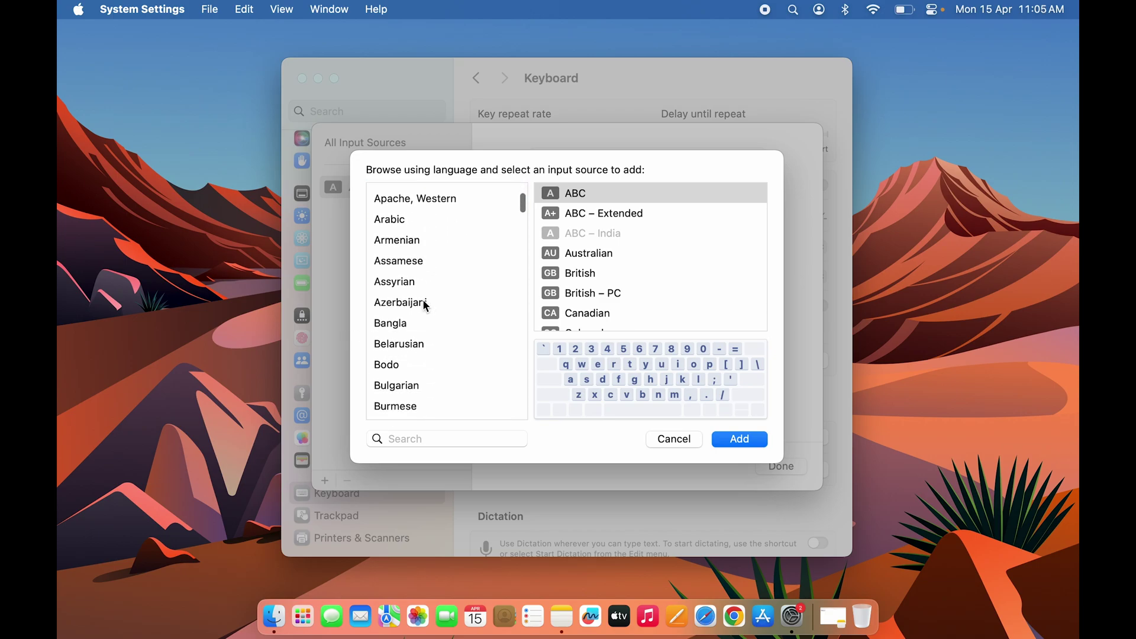
scroll(423, 304, "down", 5)
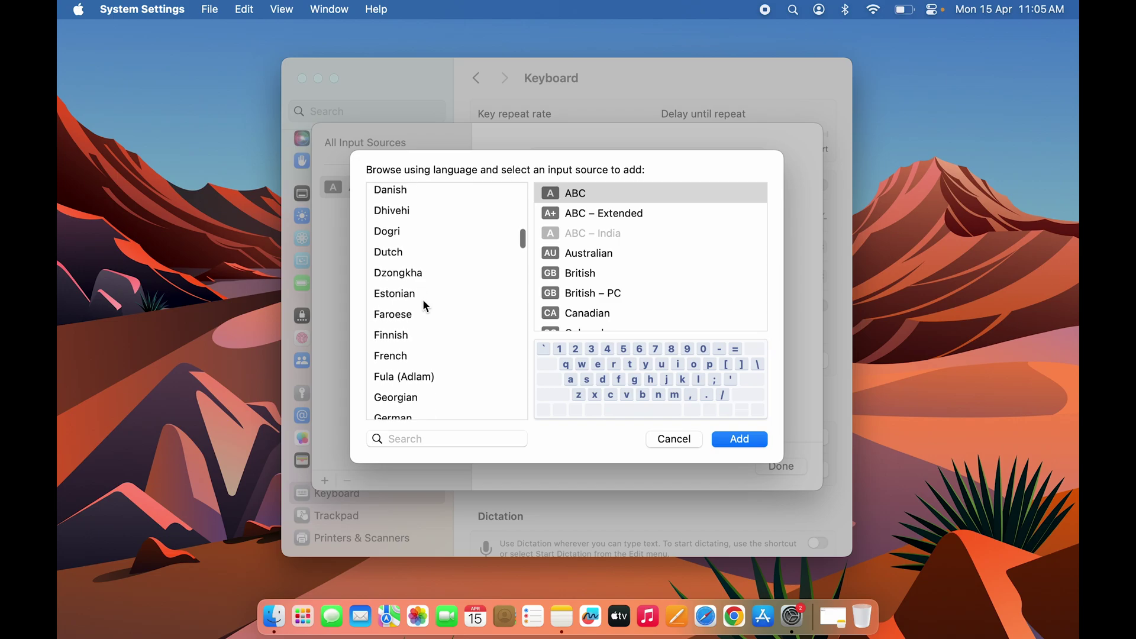
scroll(422, 299, "down", 5)
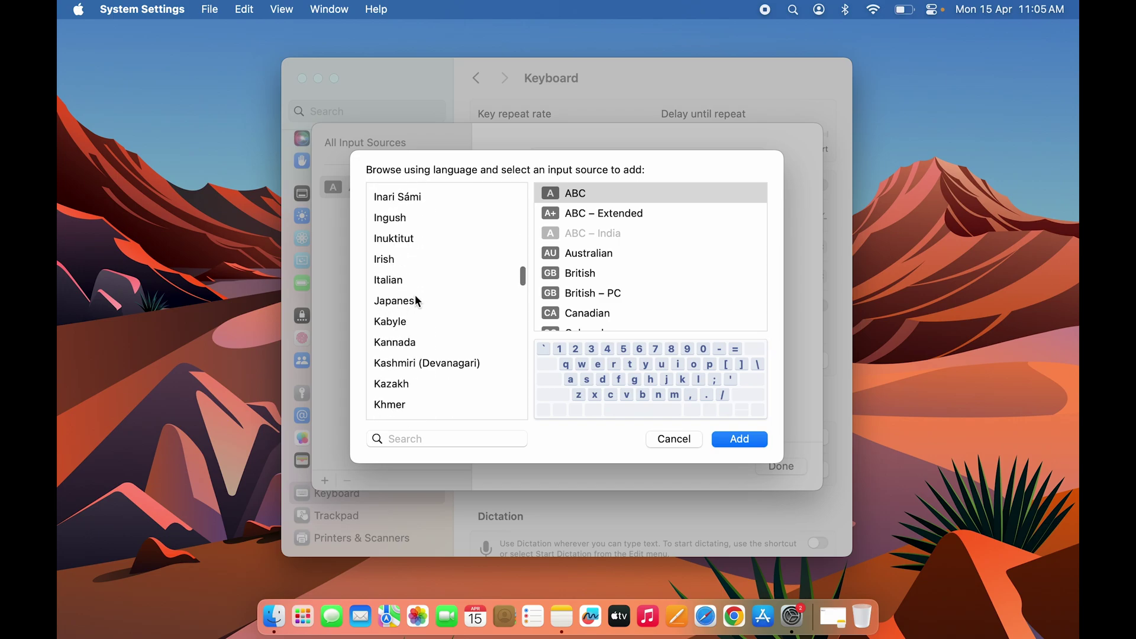
left_click(398, 303)
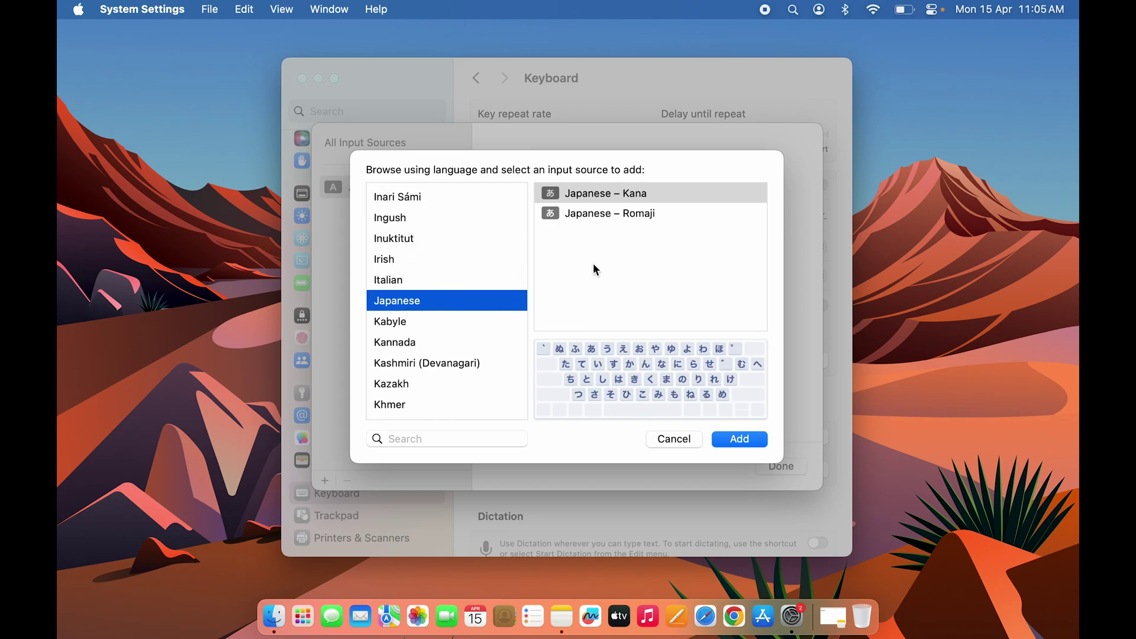
Compare the Japanese – Romaji and Japanese – Kana layouts and add Japanese – Kana
left_click(589, 215)
left_click(606, 193)
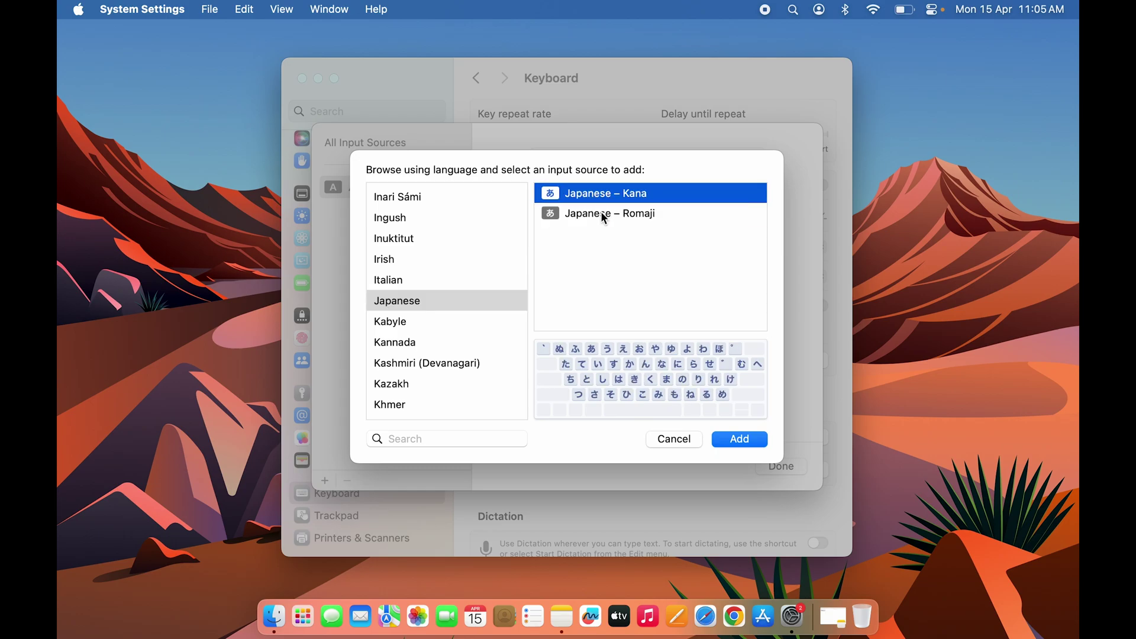
left_click(602, 212)
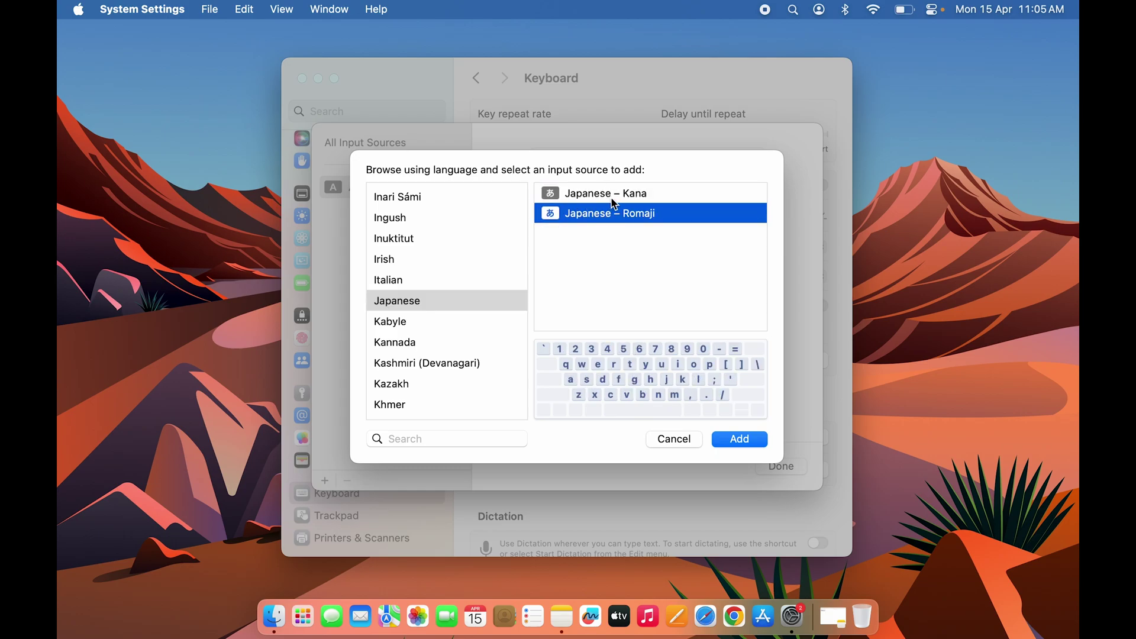
left_click(655, 195)
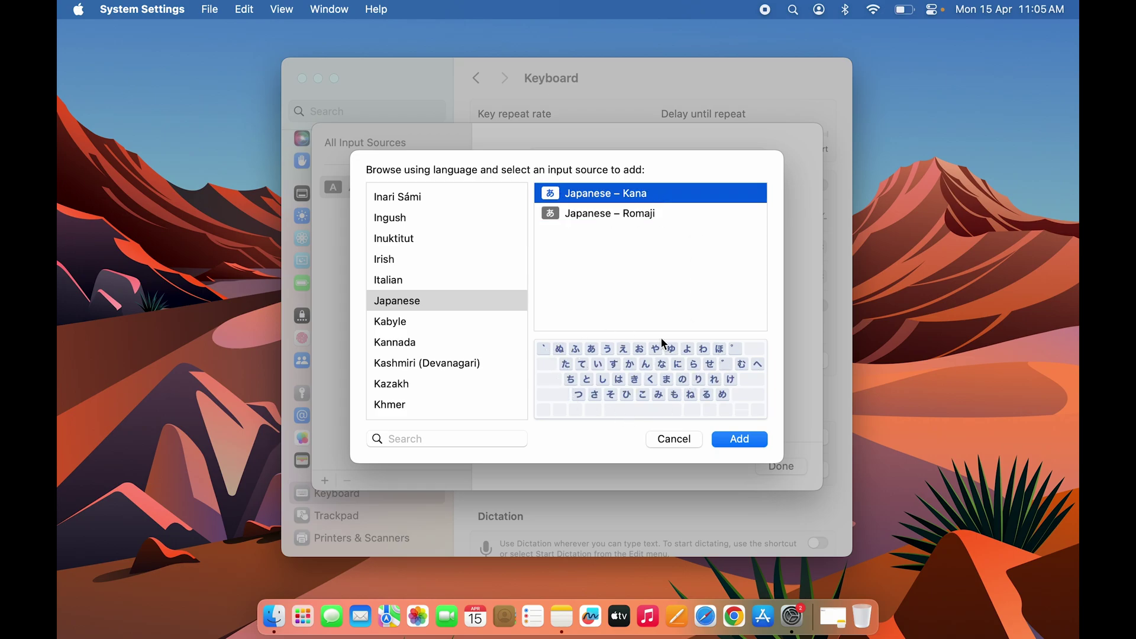
left_click(610, 216)
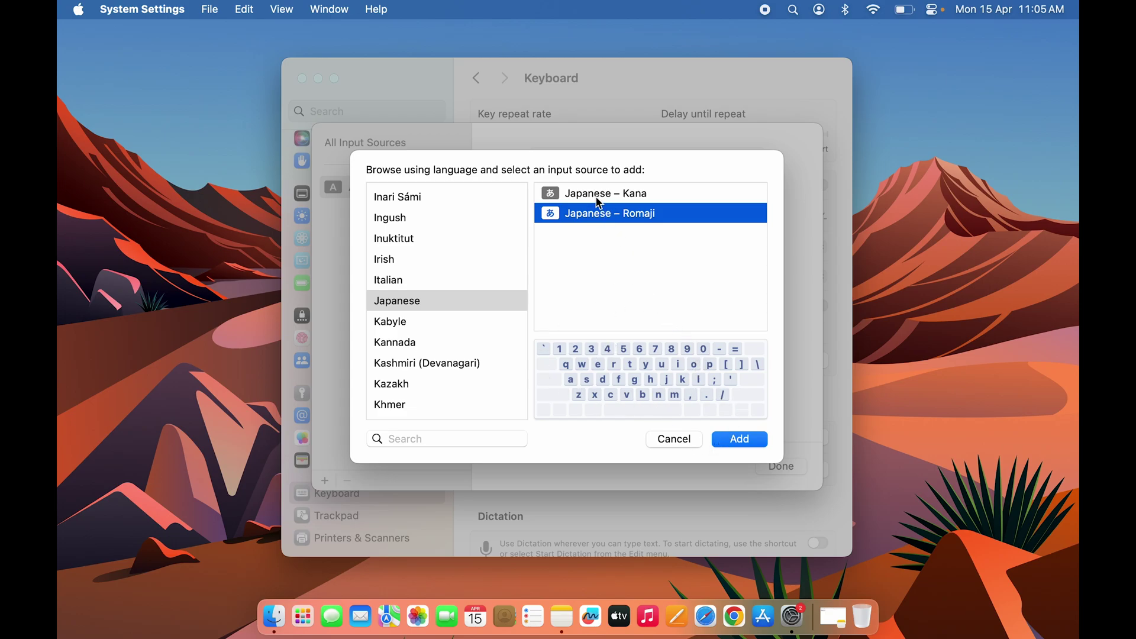
left_click(612, 195)
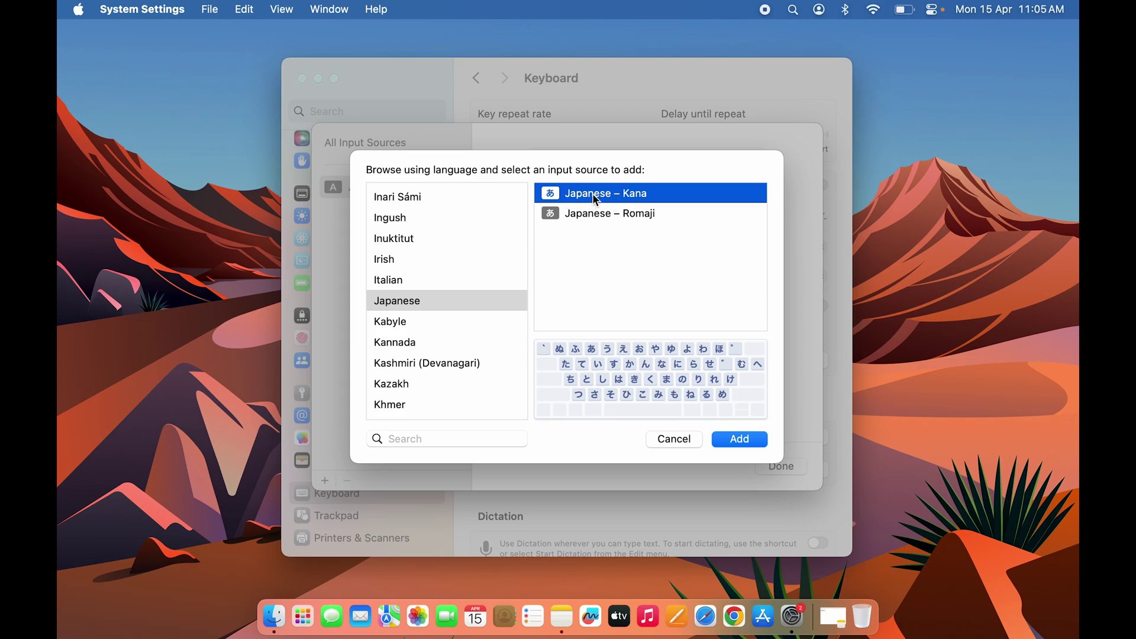
left_click(740, 442)
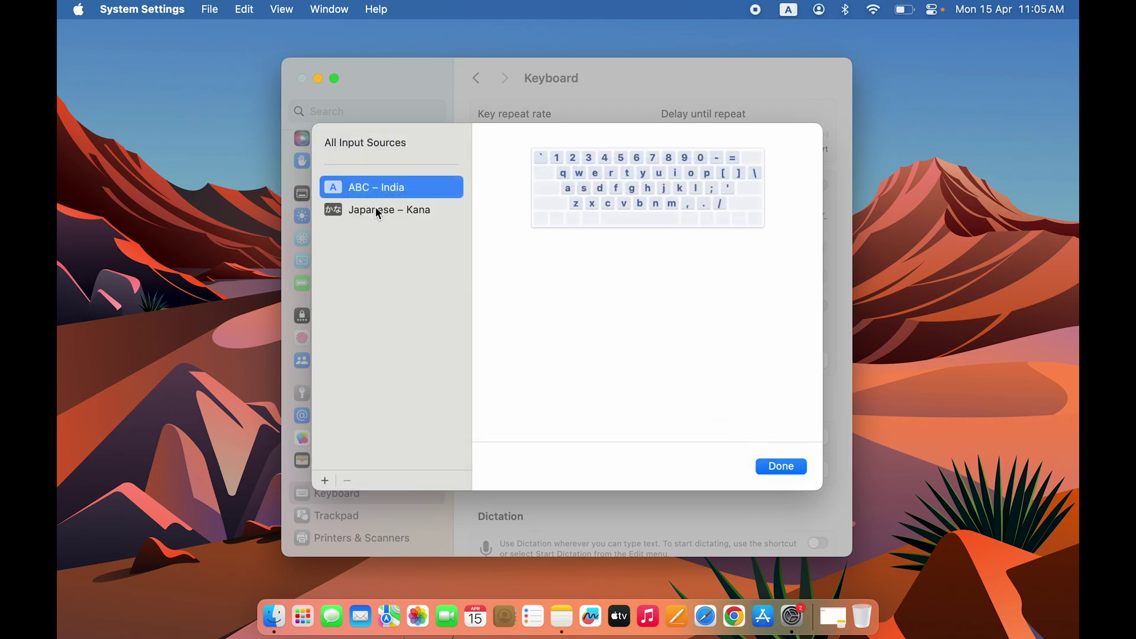
Review the Japanese – Kana input-mode options, then begin adding another input source
left_click(385, 207)
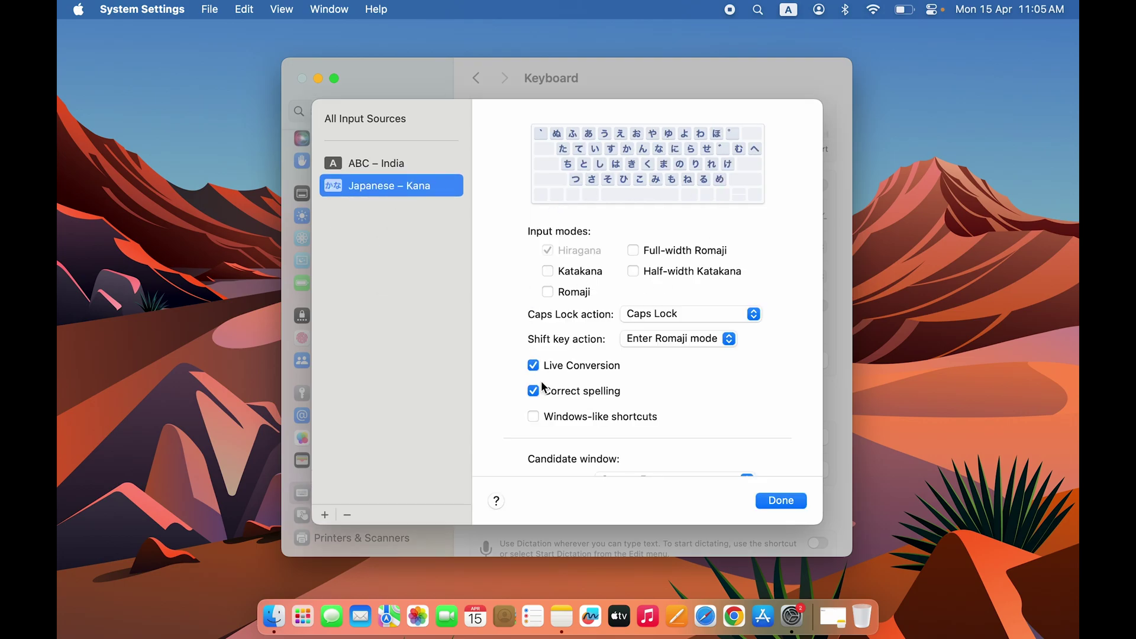
scroll(721, 391, "down", 5)
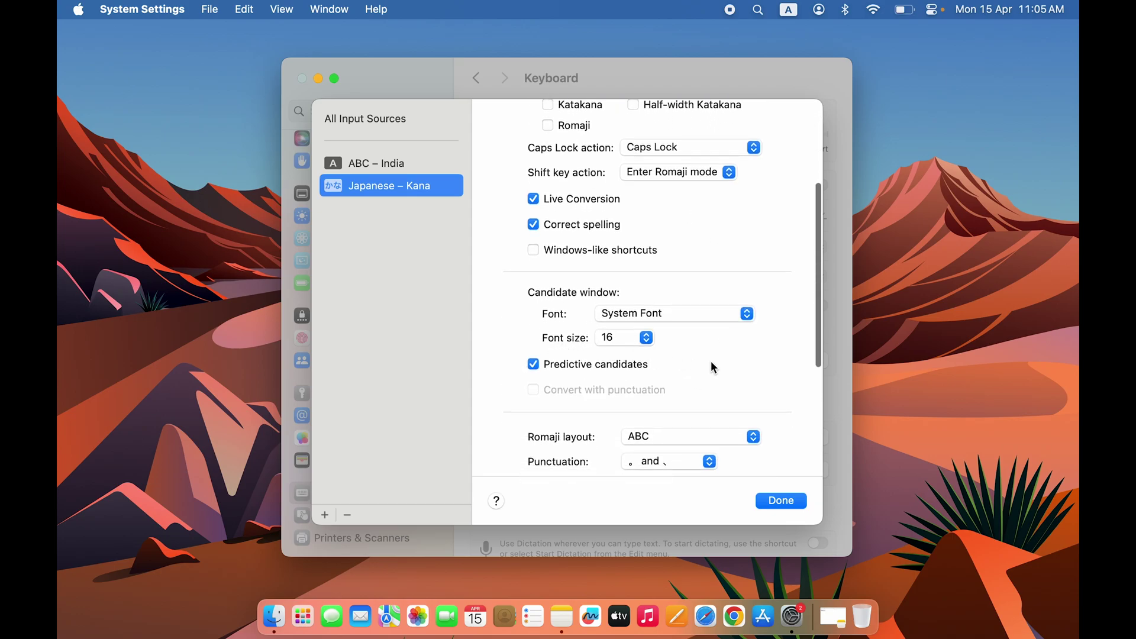
scroll(711, 361, "down", 5)
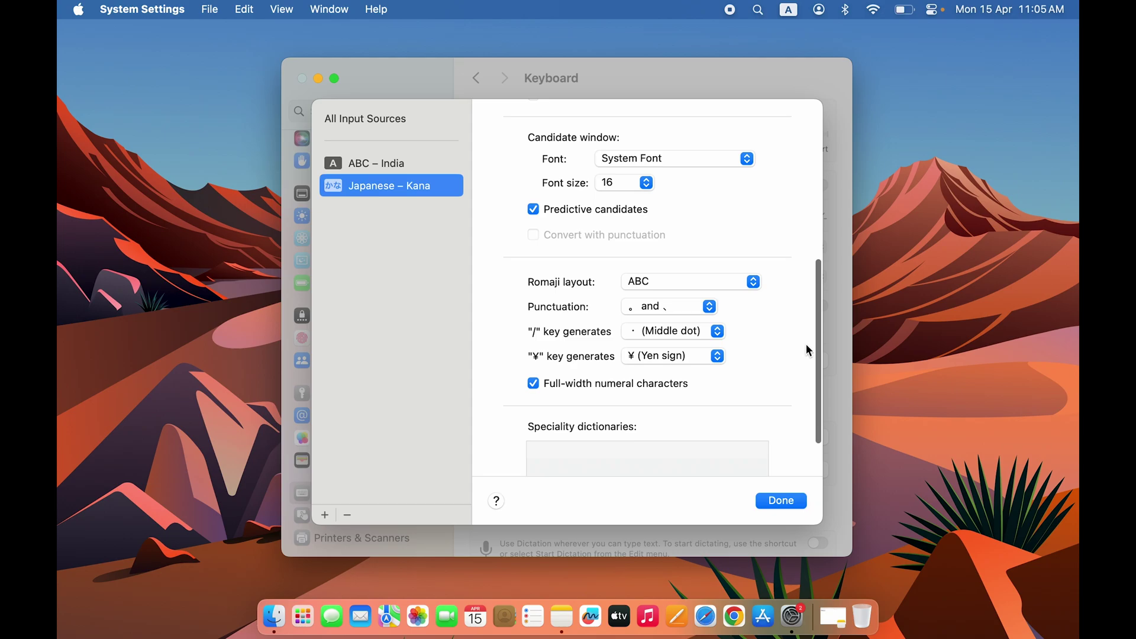
scroll(804, 343, "up", 10)
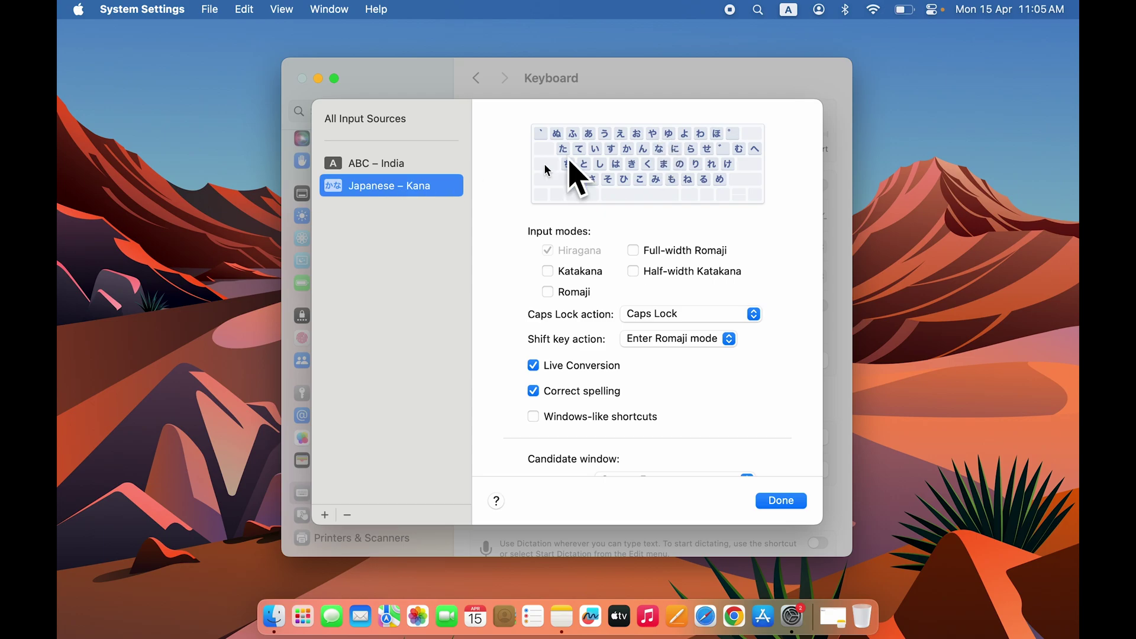
left_click(325, 516)
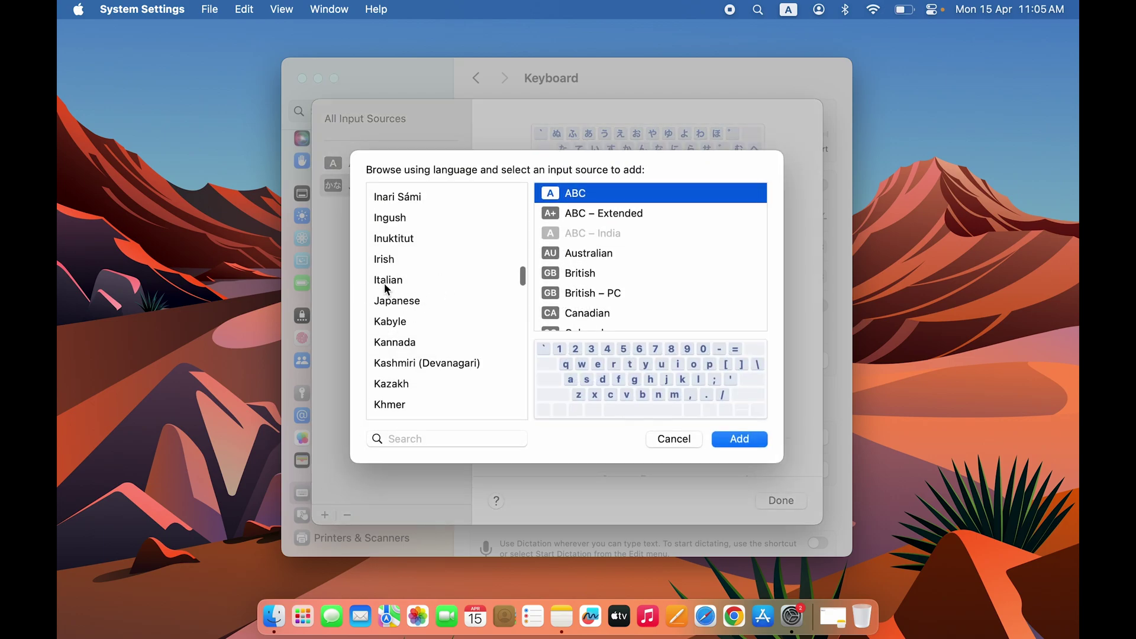
Compare the Italian and Italian – QZERTY layouts, then add Irish – Extended instead
left_click(398, 282)
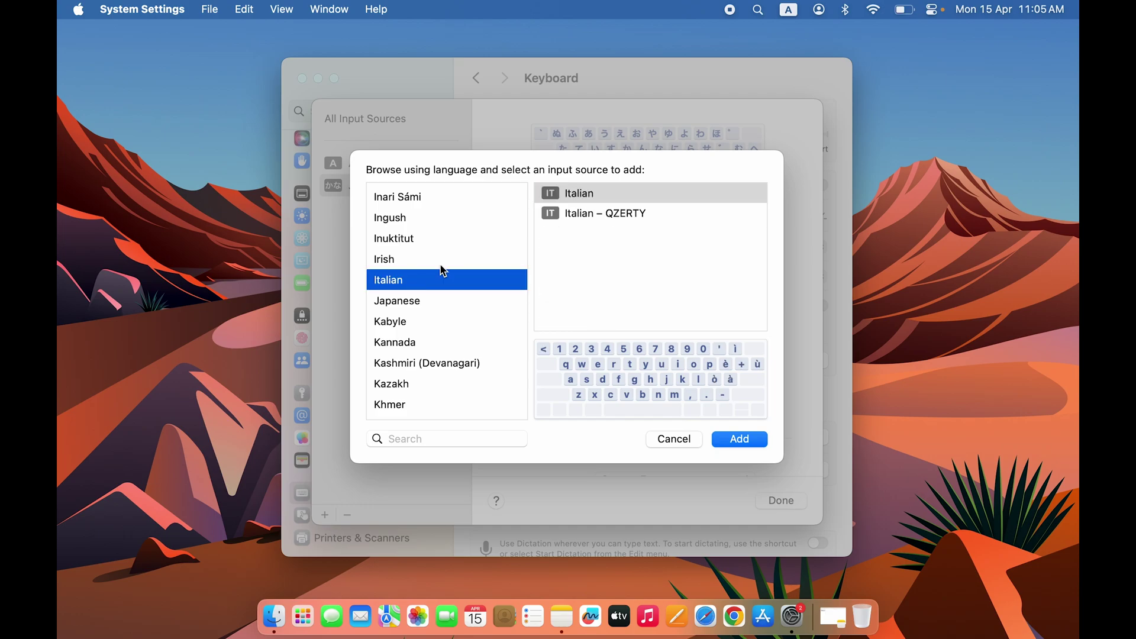
left_click(593, 217)
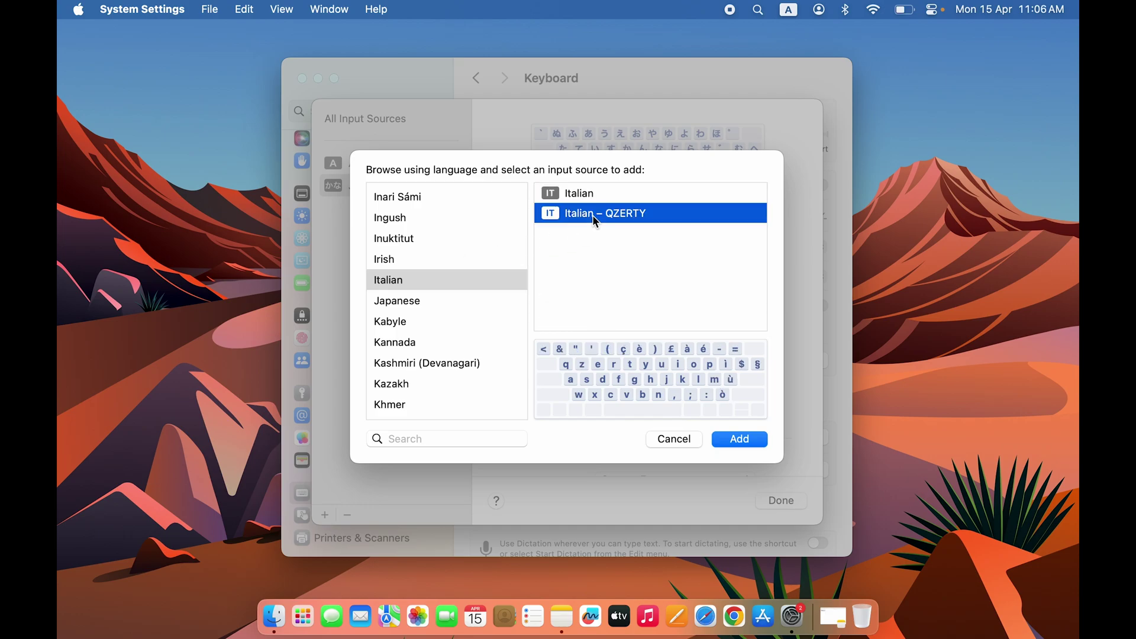
left_click(588, 196)
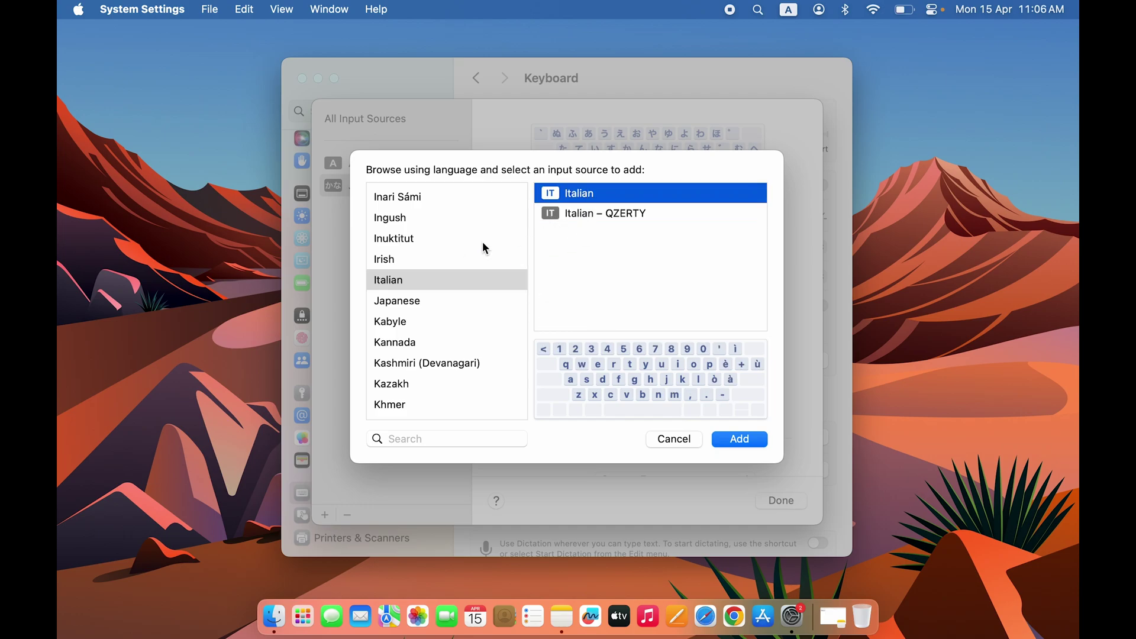
left_click(391, 260)
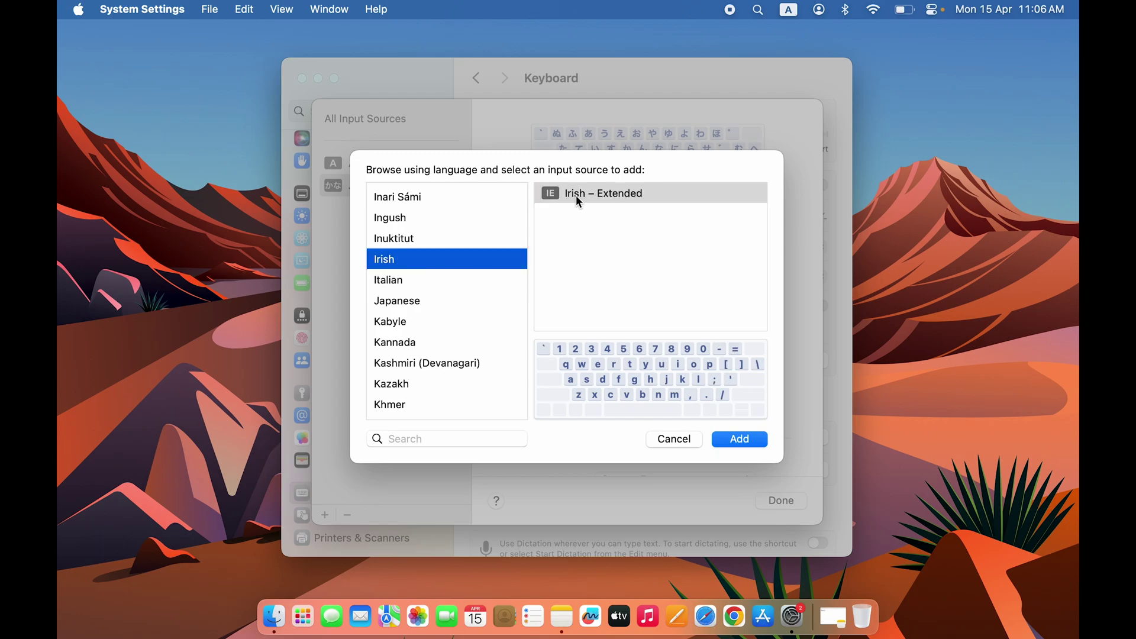
left_click(595, 193)
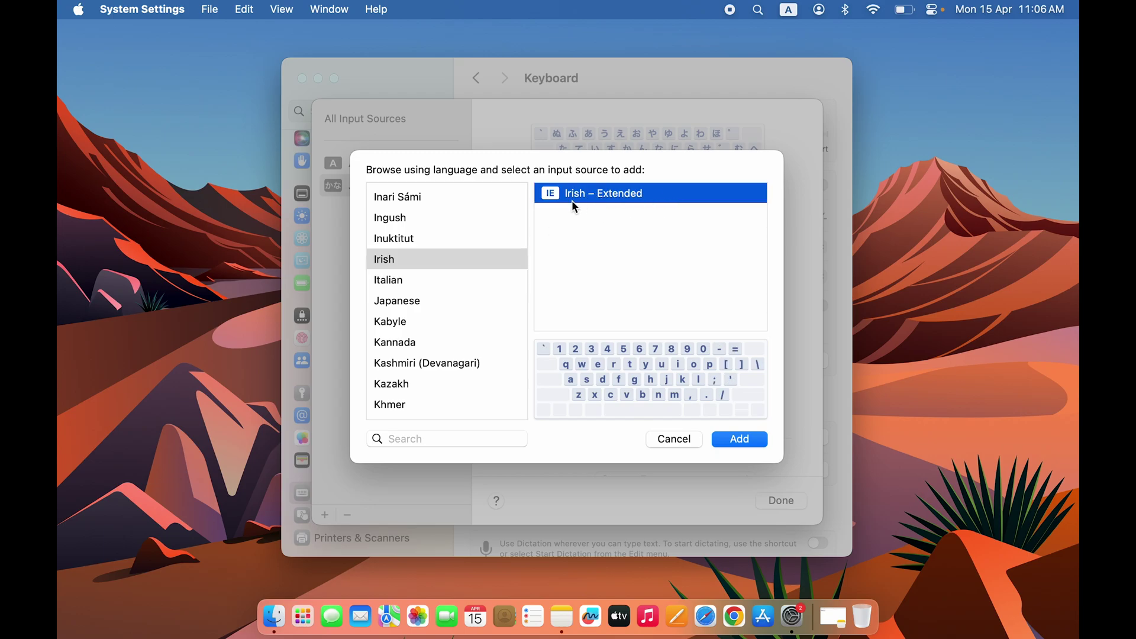
left_click(736, 439)
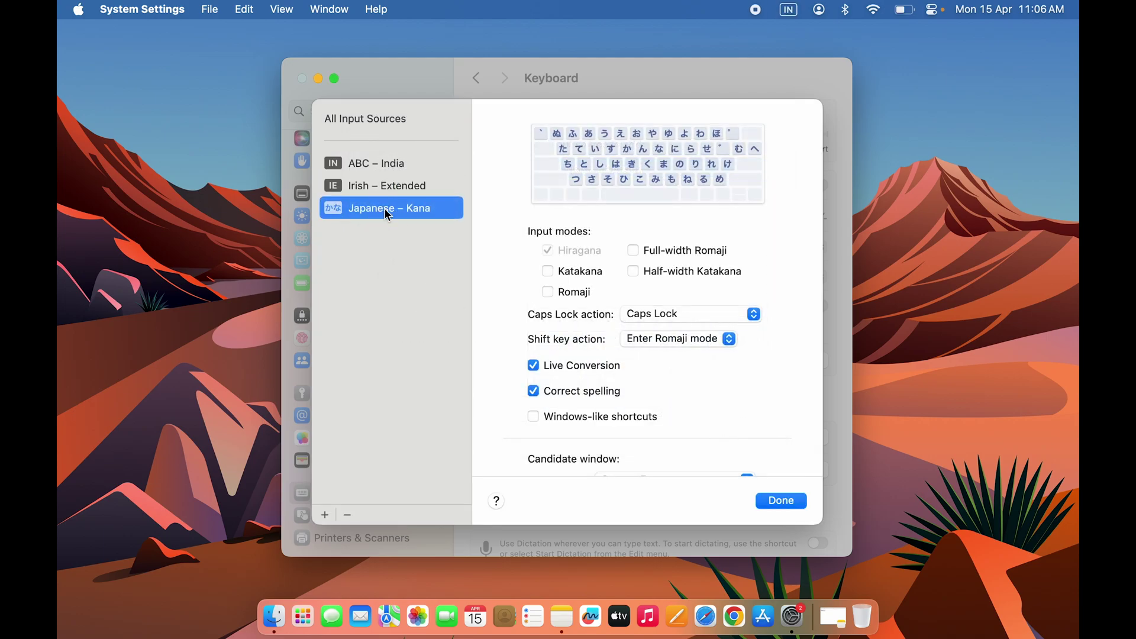
Add the 3-Set Korean (390) layout from the Korean input sources
left_click(324, 513)
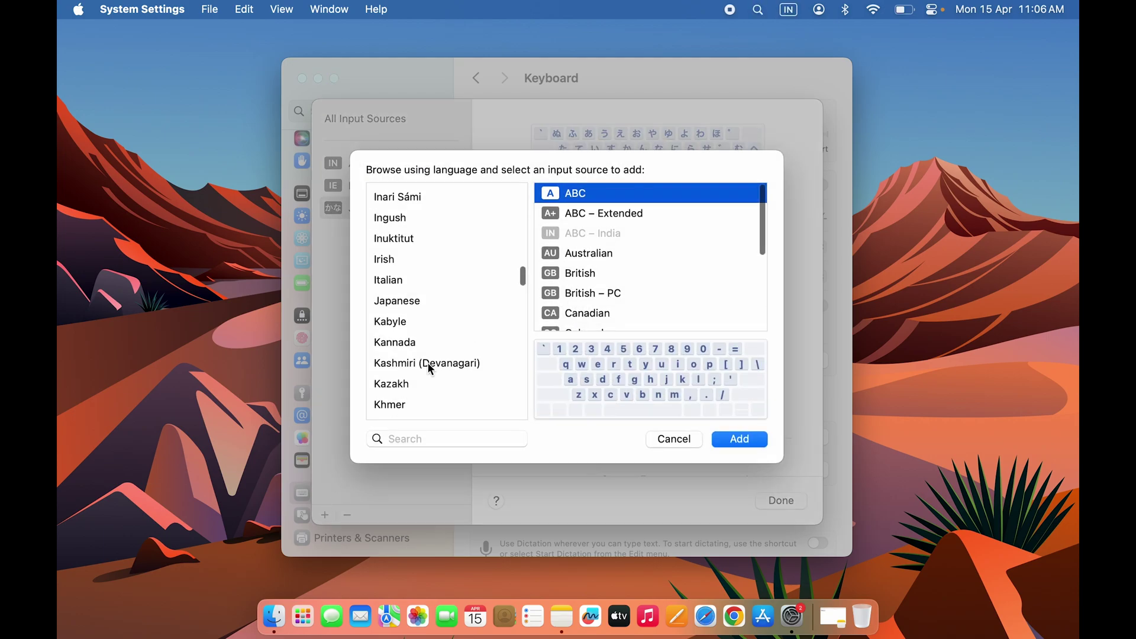
scroll(455, 346, "down", 5)
left_click(424, 229)
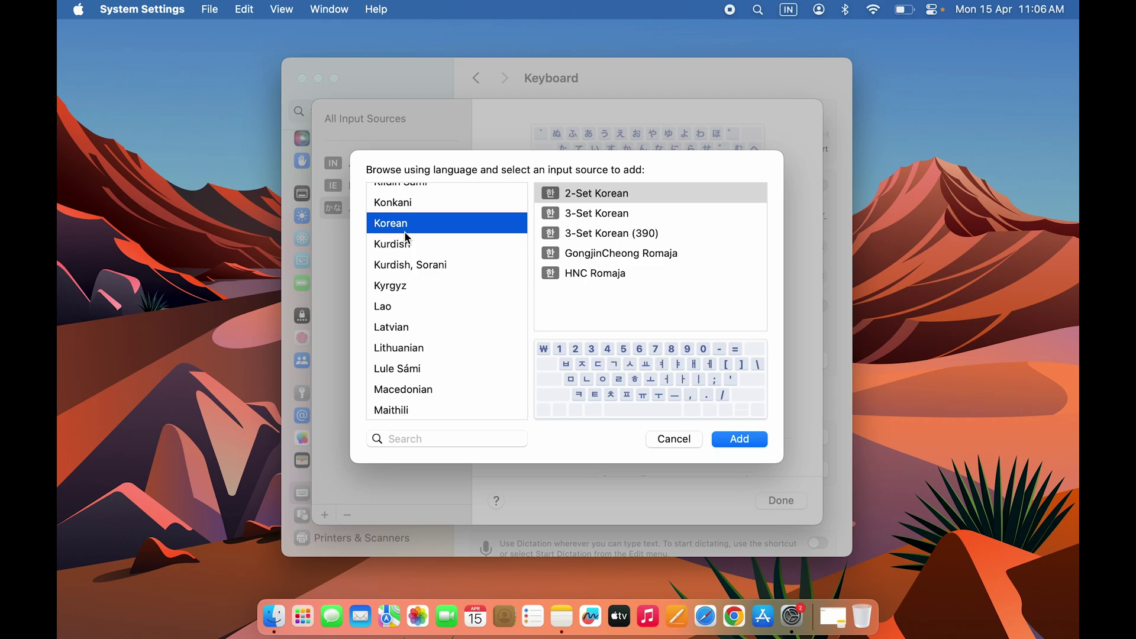
left_click(587, 214)
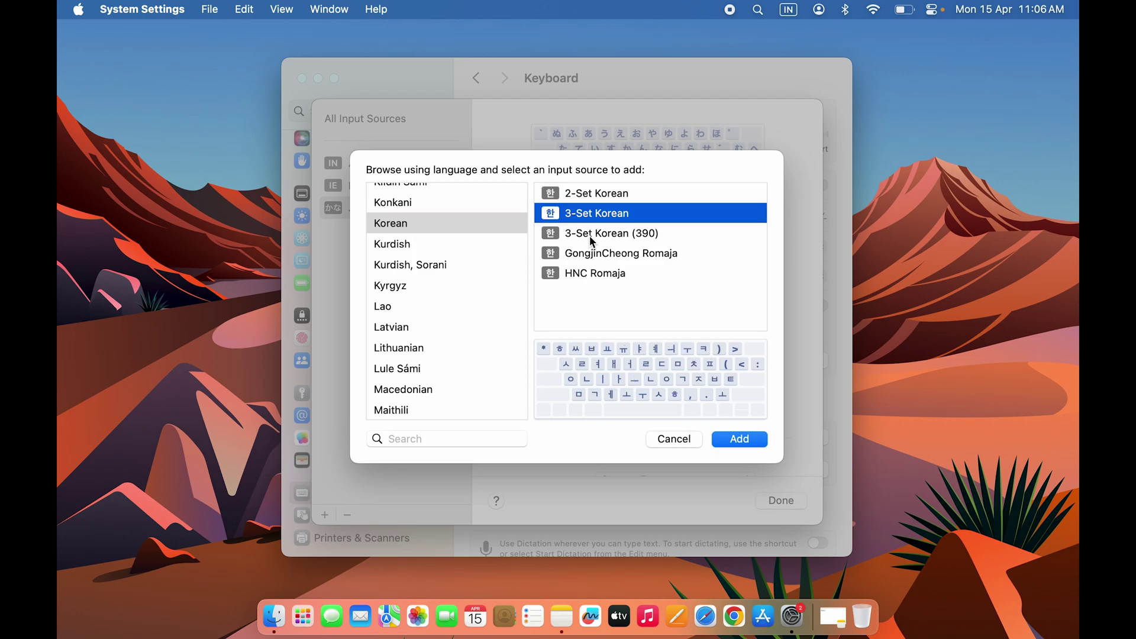
left_click(588, 234)
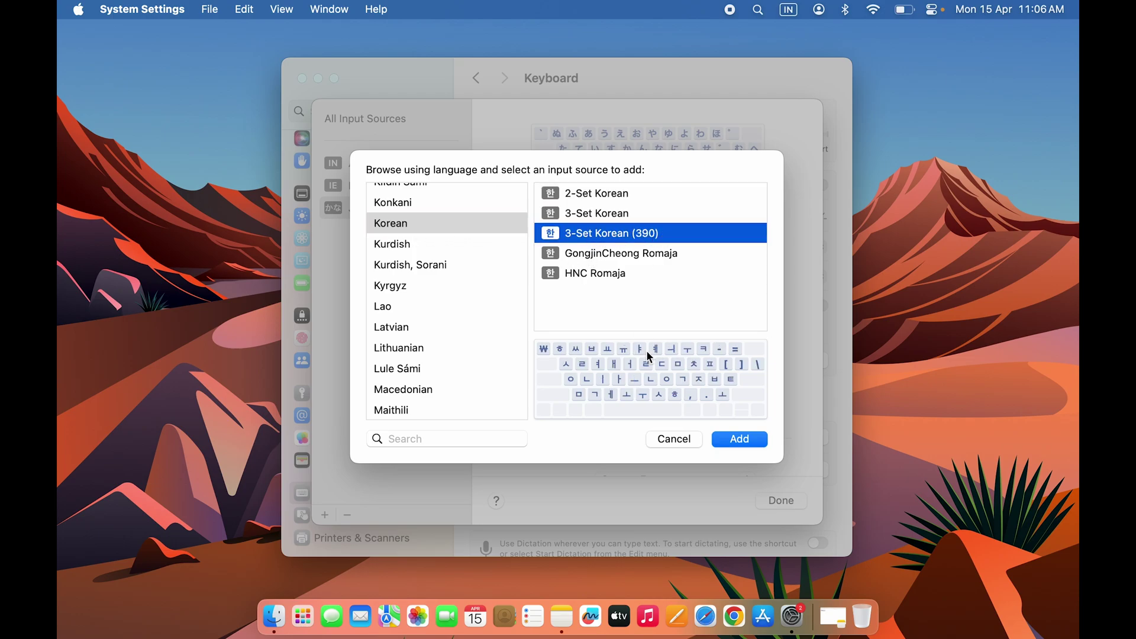
left_click(739, 438)
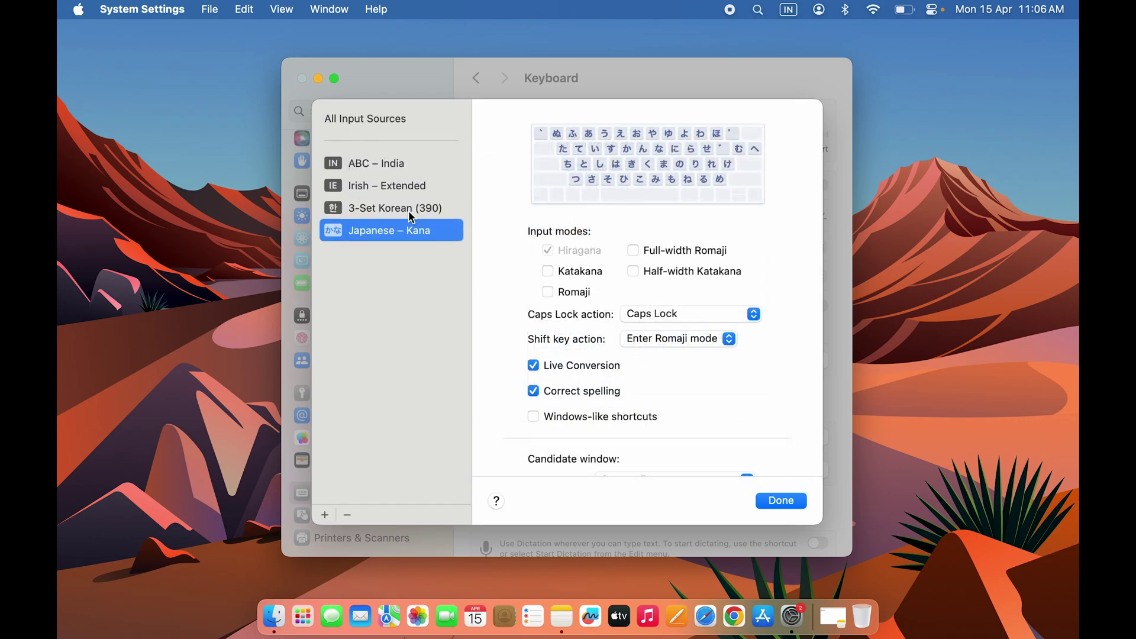
Reopen the input sources list and toggle Show Input menu in menu bar off and on
left_click(786, 501)
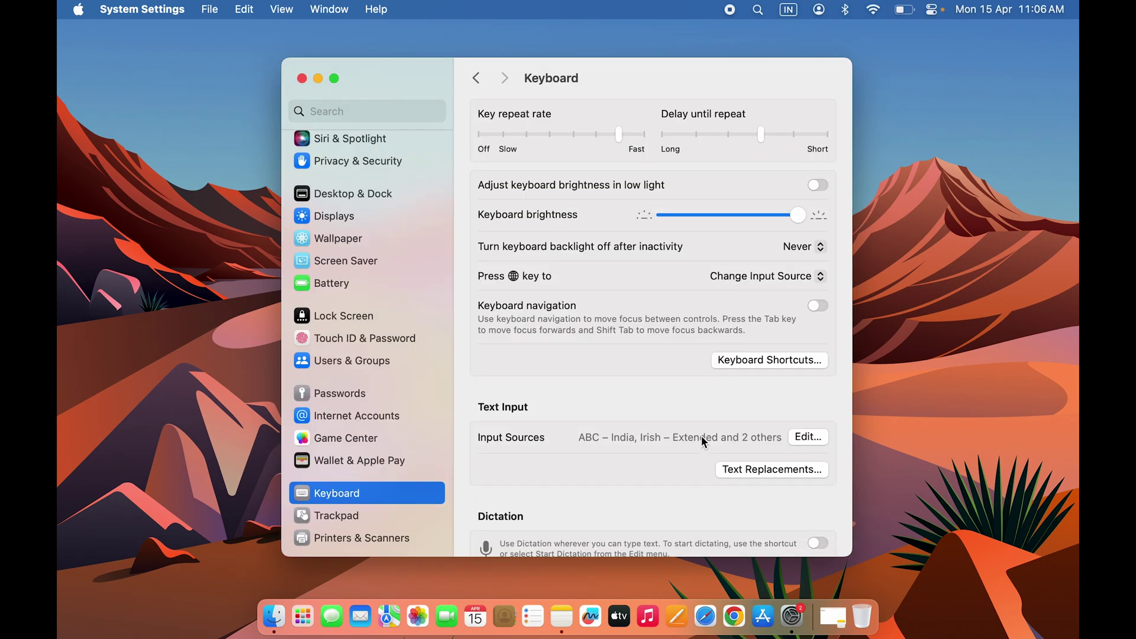
left_click(808, 438)
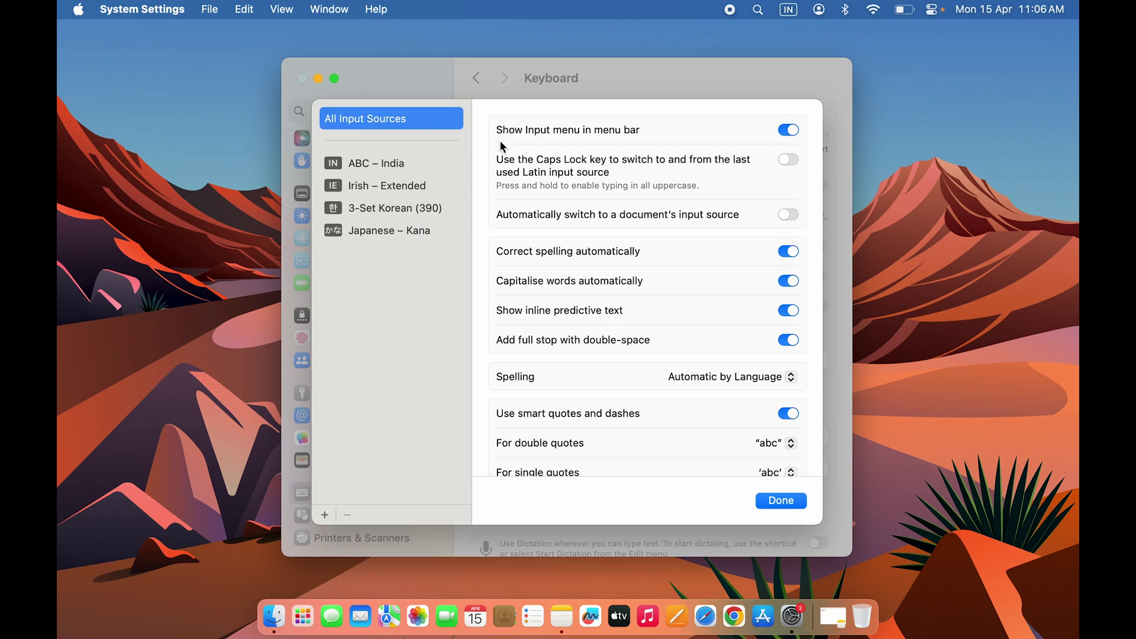
left_click(796, 135)
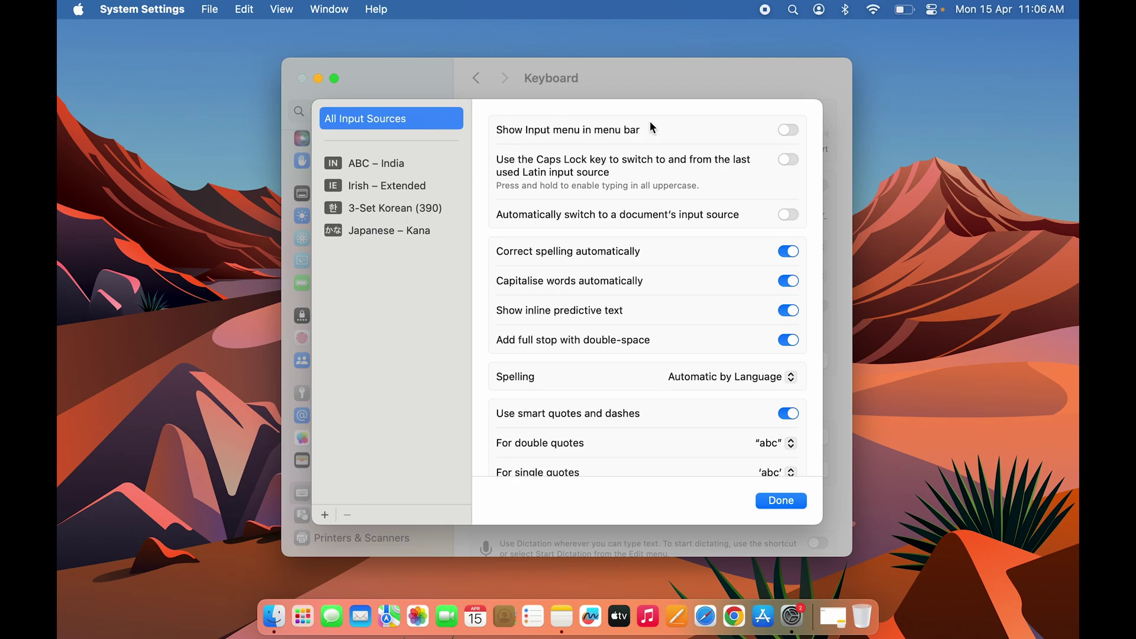
left_click(785, 135)
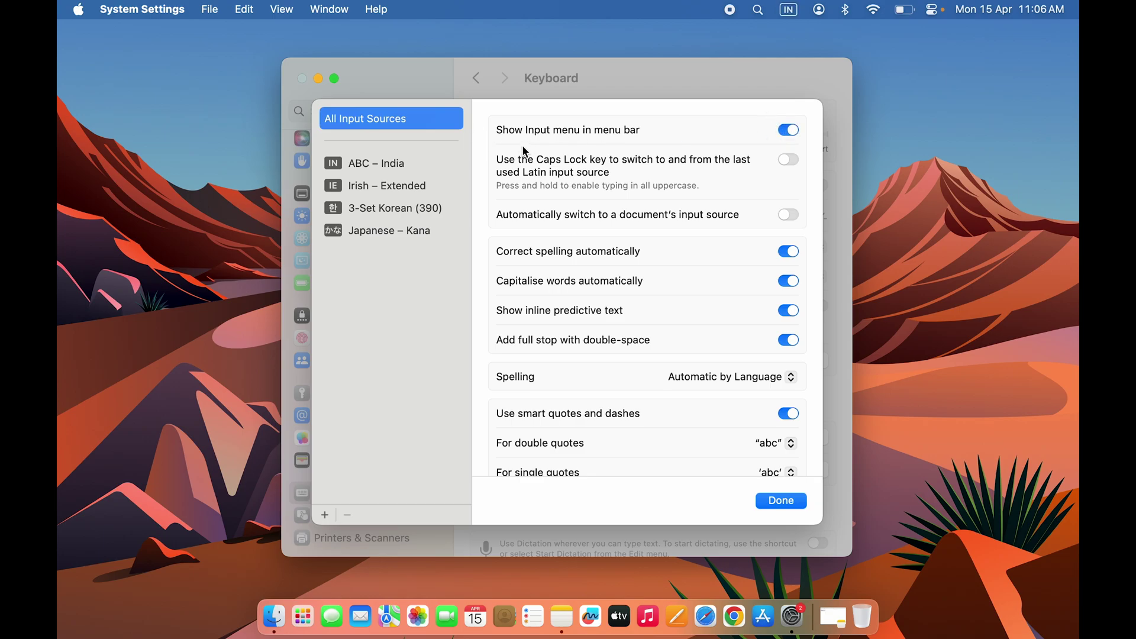
Pick Irish – Extended from the menu-bar input menu and close the Input Sources sheet
left_click(788, 10)
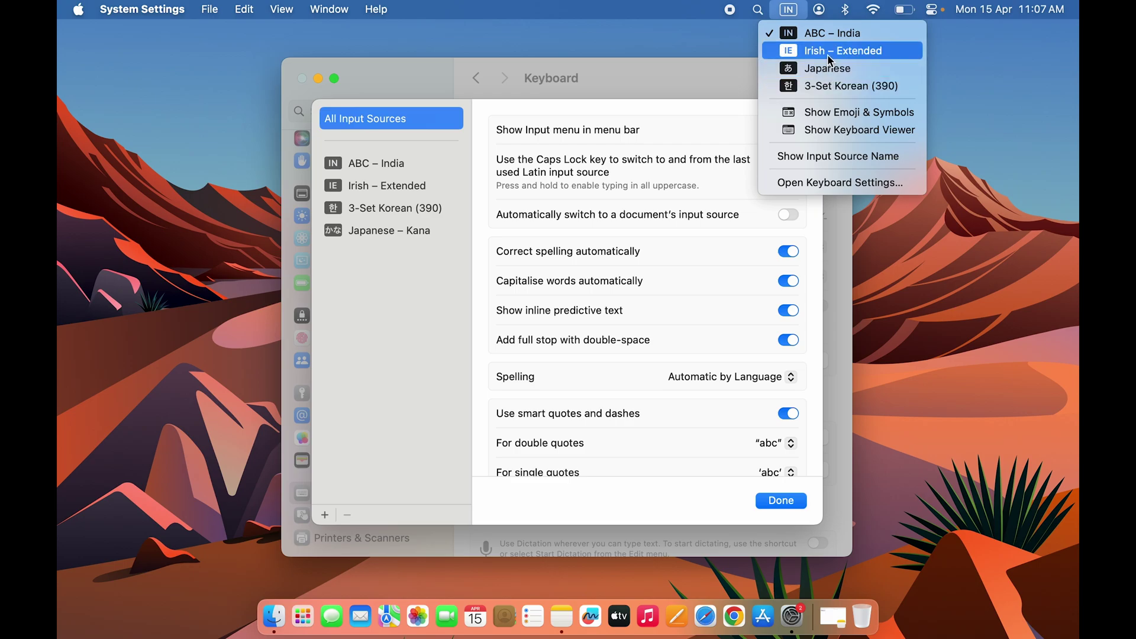
left_click(827, 55)
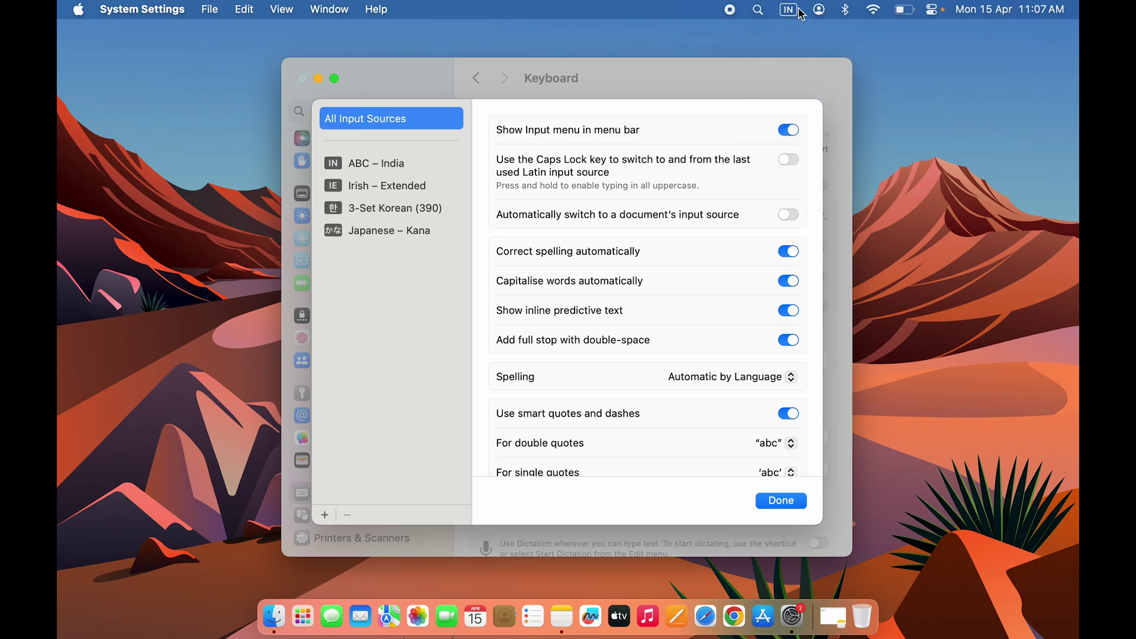
left_click(780, 501)
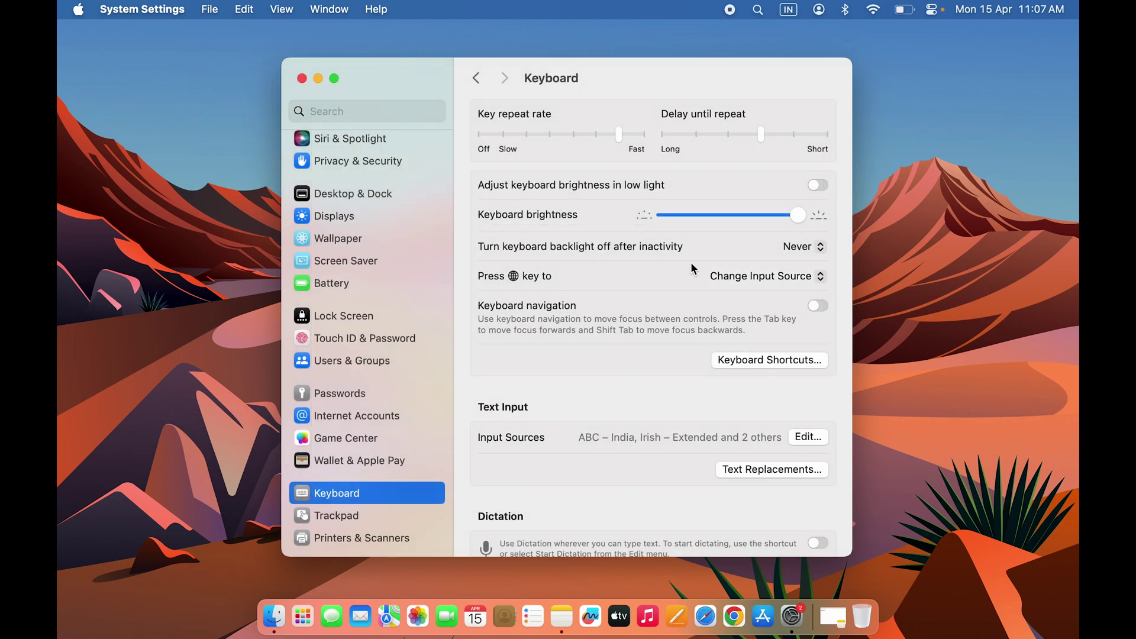
Keep the globe key on Change Input Source, cycle to Japanese with Ctrl+Space, and minimise the window
left_click(819, 276)
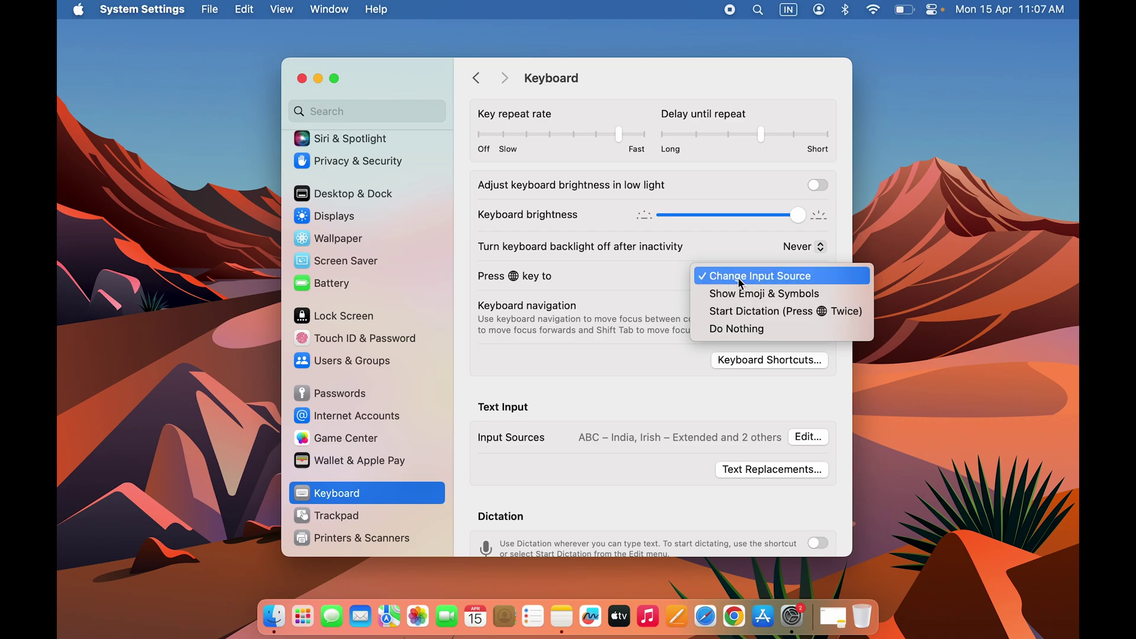
left_click(782, 275)
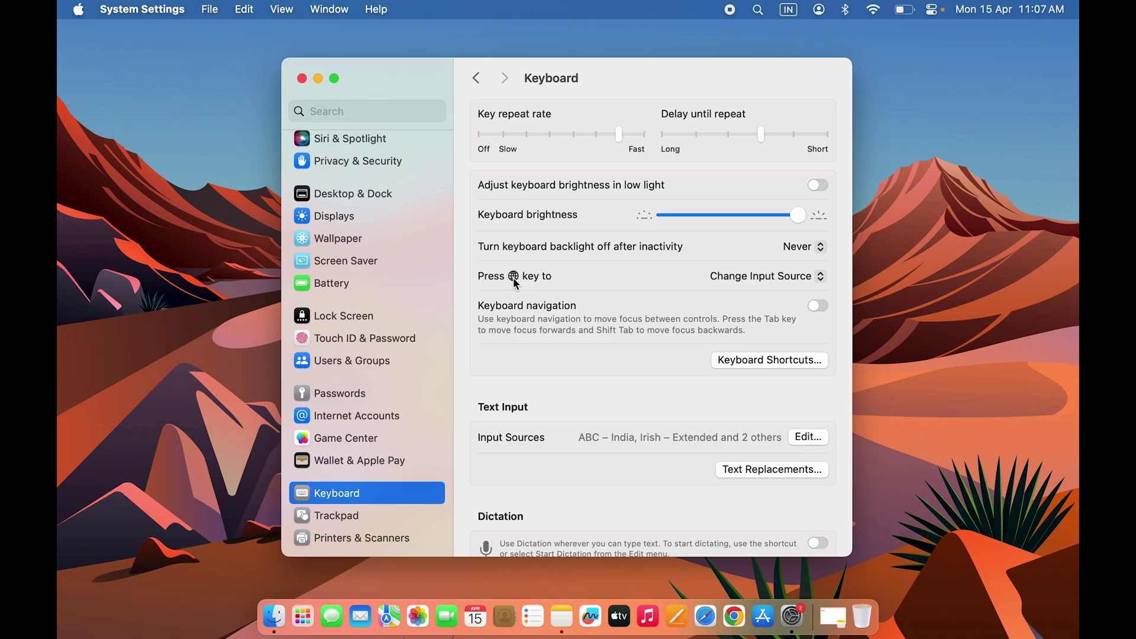
key("ctrl+space")
key("ctrl+space")
key("ctrl+space")
key("ctrl+space")
key("ctrl+space")
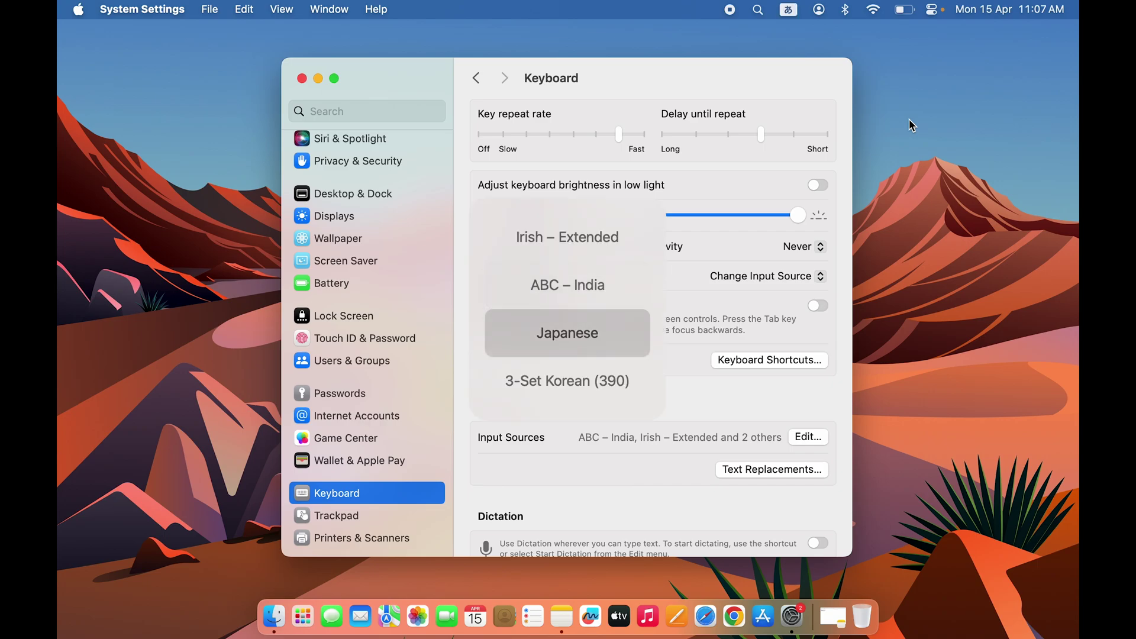
key("ctrl+space")
key("ctrl+space")
key("ctrl+space")
key("ctrl+space")
key("ctrl+space")
key("ctrl+space")
left_click(318, 79)
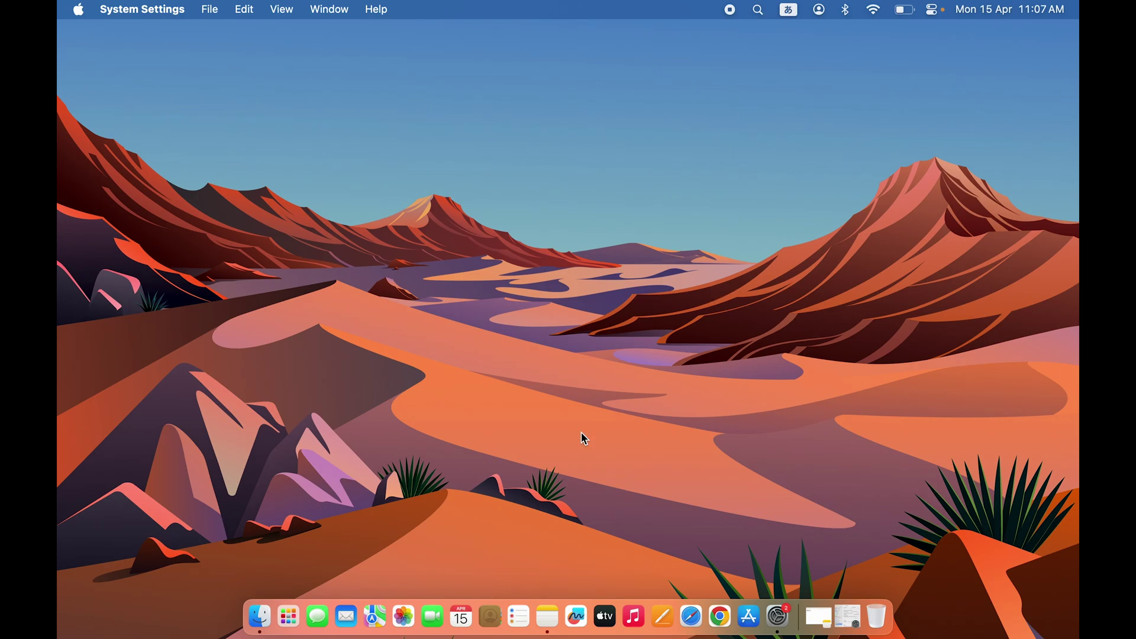
In a new Notes note, test typing 'hakase' and 'mama' in Japanese, then delete it
left_click(547, 616)
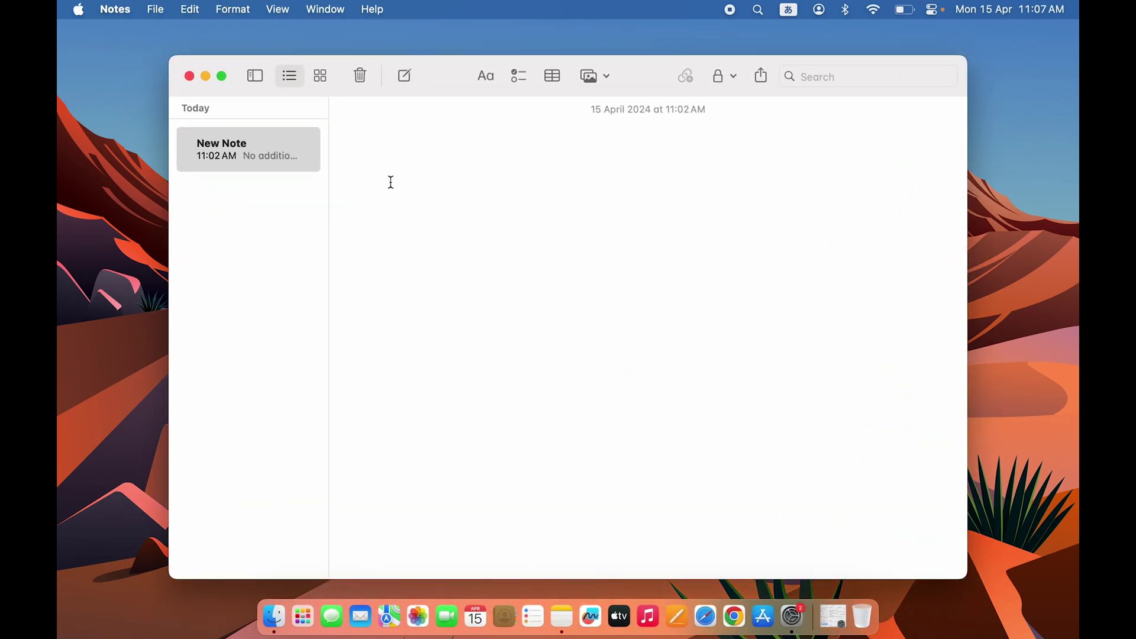
left_click(401, 222)
type("hakase")
key("space")
type("mama")
key("space")
key("Escape")
key("BackSpace")
key("BackSpace")
key("BackSpace")
key("ctrl+space")
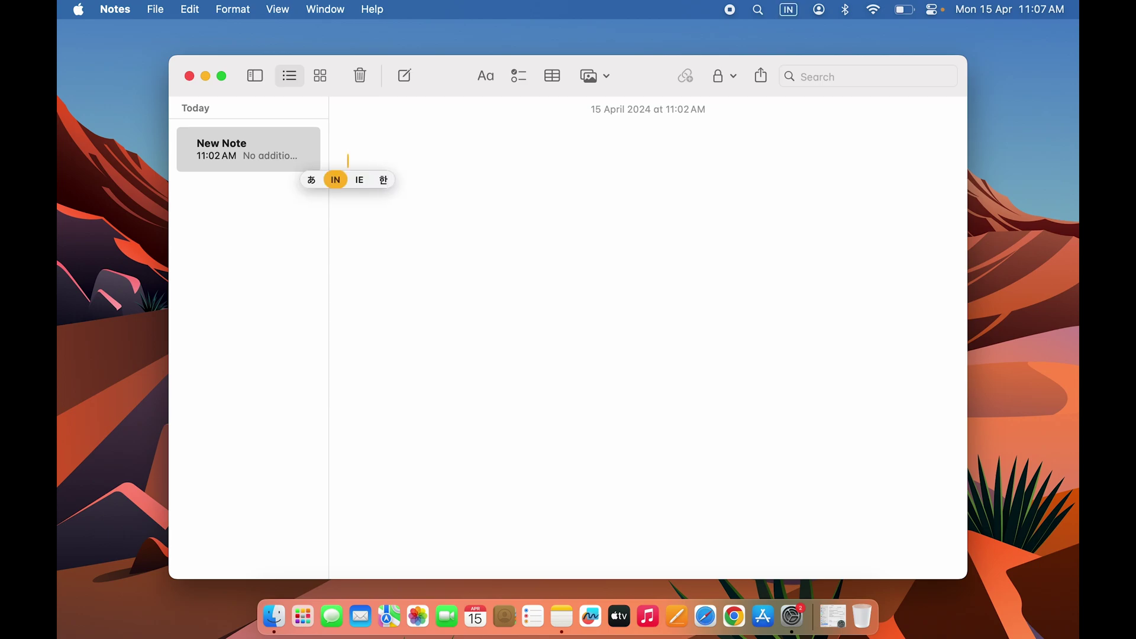
key("ctrl+space")
key("ctrl+space")
key("ctrl+space")
key("ctrl+space")
key("ctrl+space")
key("ctrl+space")
key("ctrl+space")
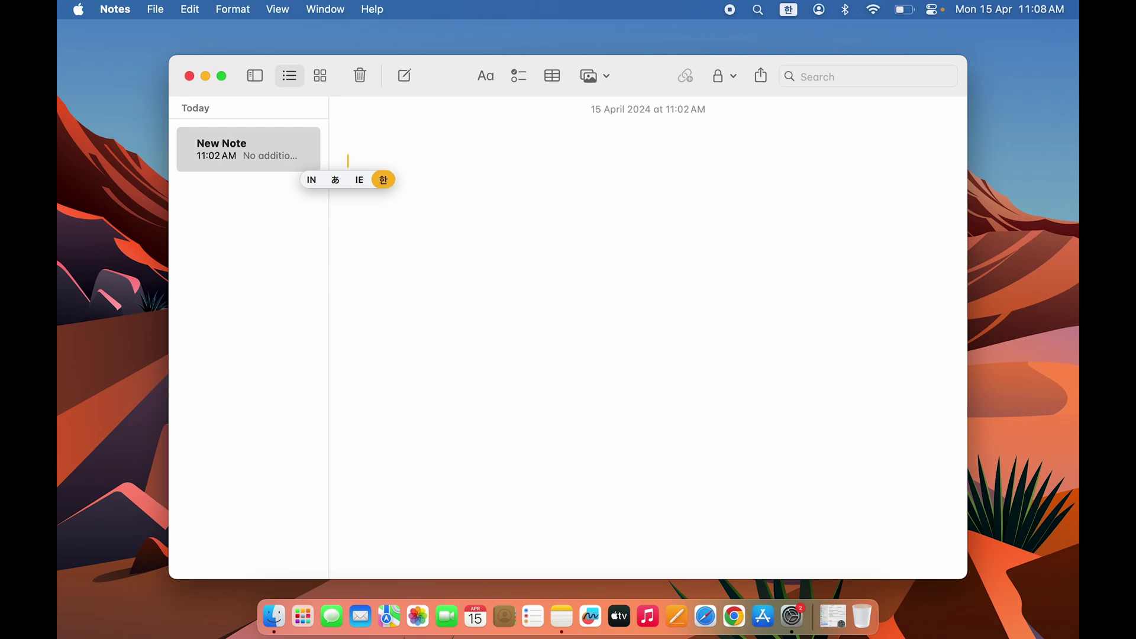
Switch to 3-Set Korean (390) from the input menu and test-type ㅣㅗㄱㅈㅣㄱ
left_click(790, 11)
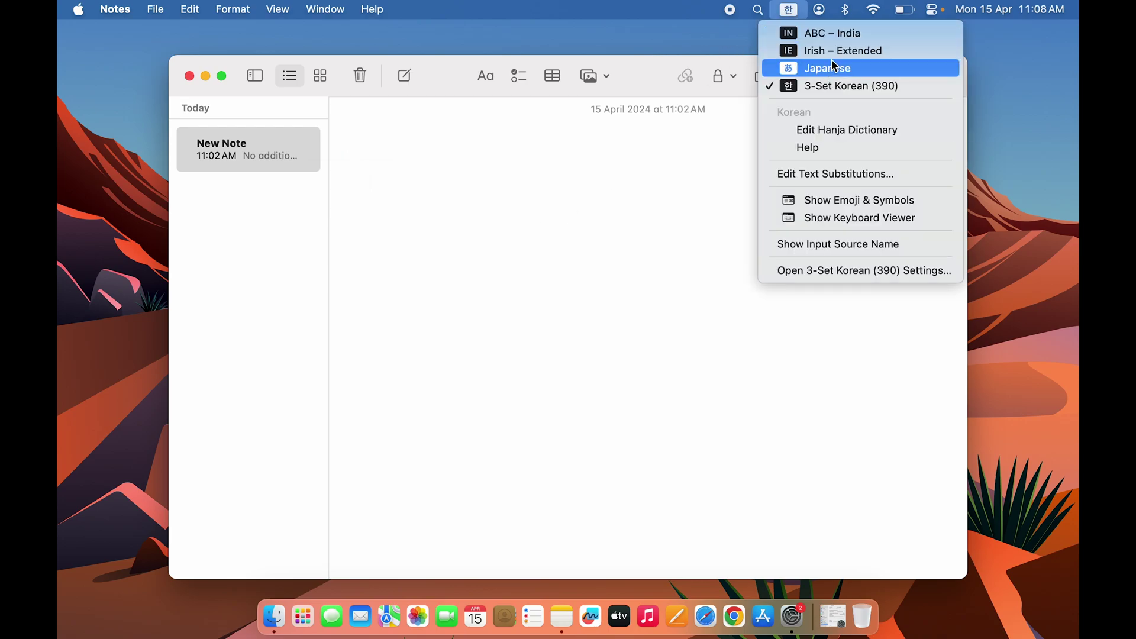
left_click(832, 87)
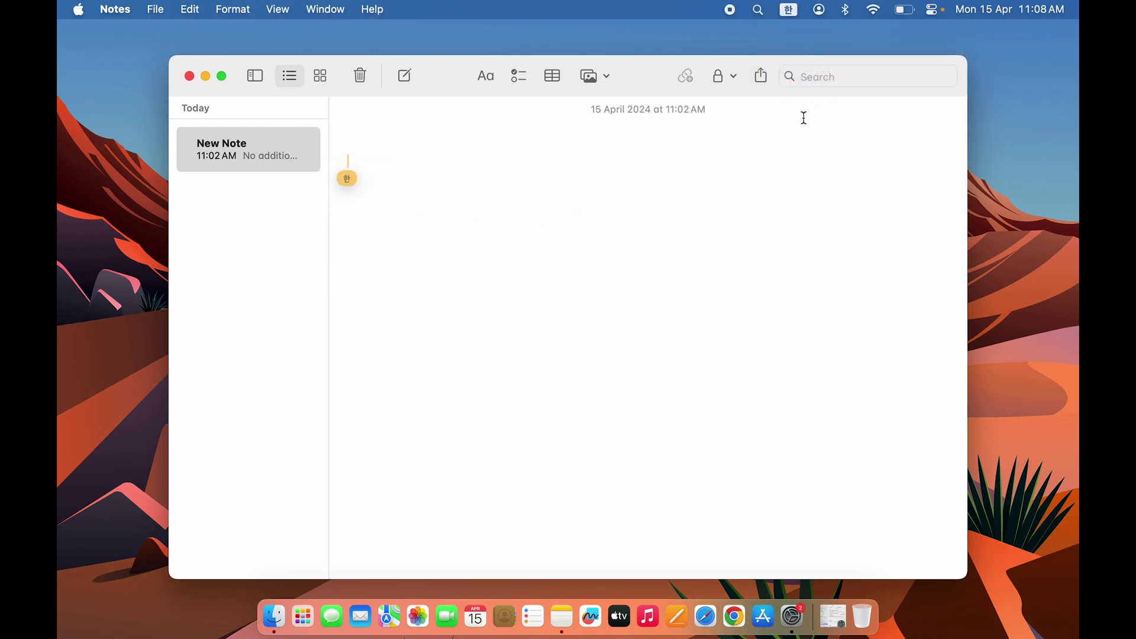
type("ㅣㅗㄱㅈ")
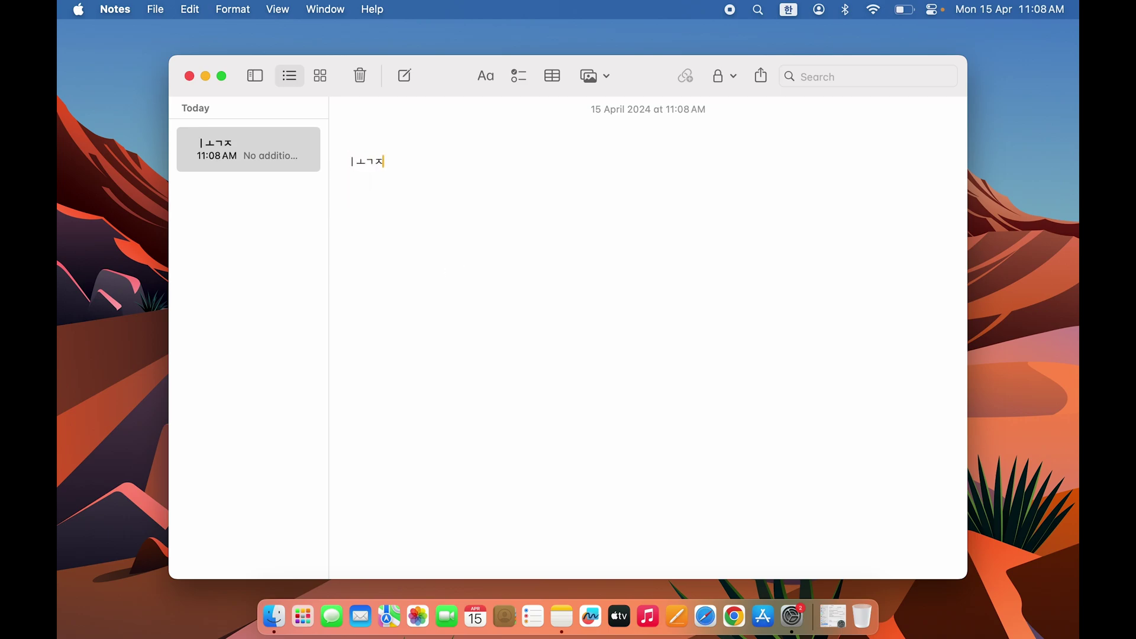
type("ㅣㄱ")
key("BackSpace")
key("BackSpace")
key("BackSpace")
key("BackSpace")
key("BackSpace")
Switch to the Irish – Extended input source, type 'fjkd sdcl' as a test, then delete it
left_click(788, 9)
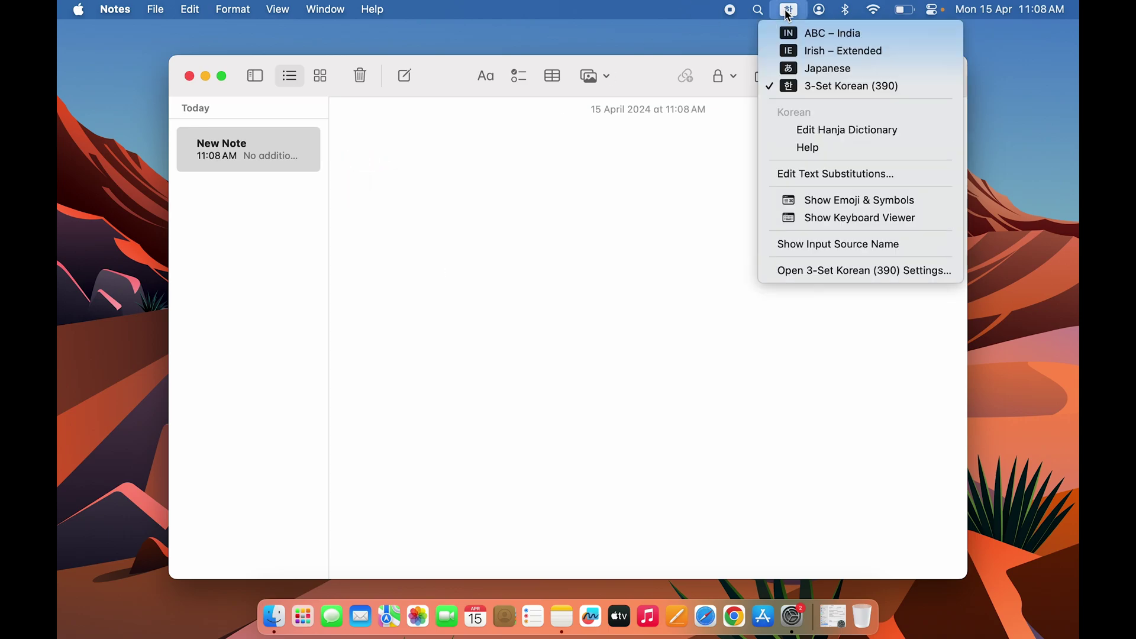
left_click(822, 56)
type("fjkd sdcl")
key("BackSpace")
key("BackSpace")
key("BackSpace")
key("BackSpace")
key("BackSpace")
key("BackSpace")
key("BackSpace")
key("BackSpace")
key("BackSpace")
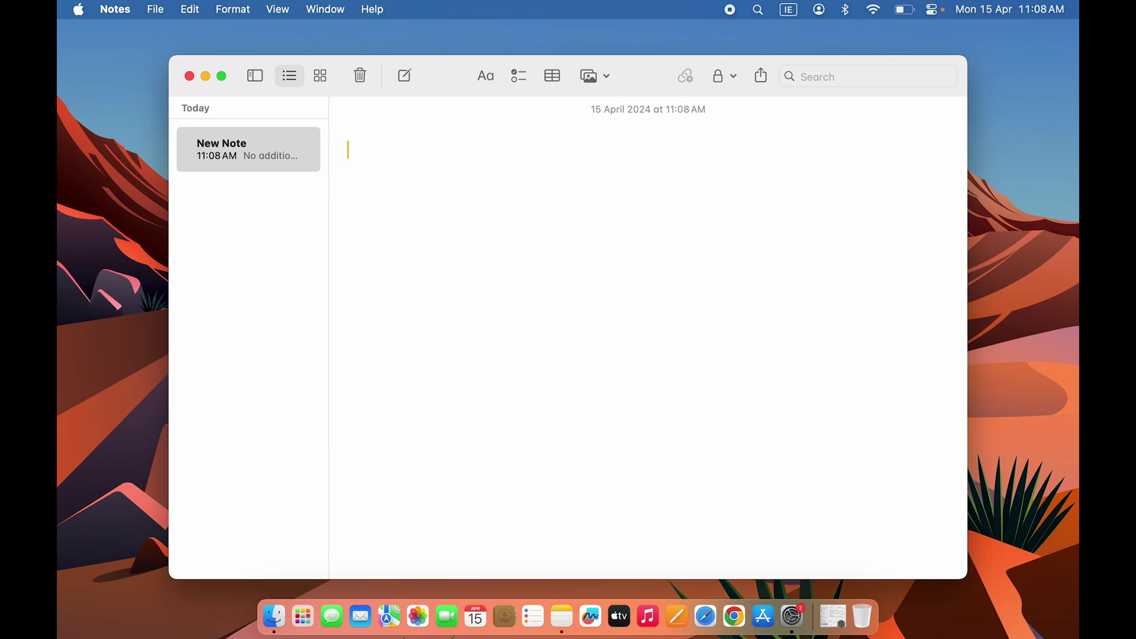
Switch the input source back to ABC – India and minimise the Notes window
left_click(789, 10)
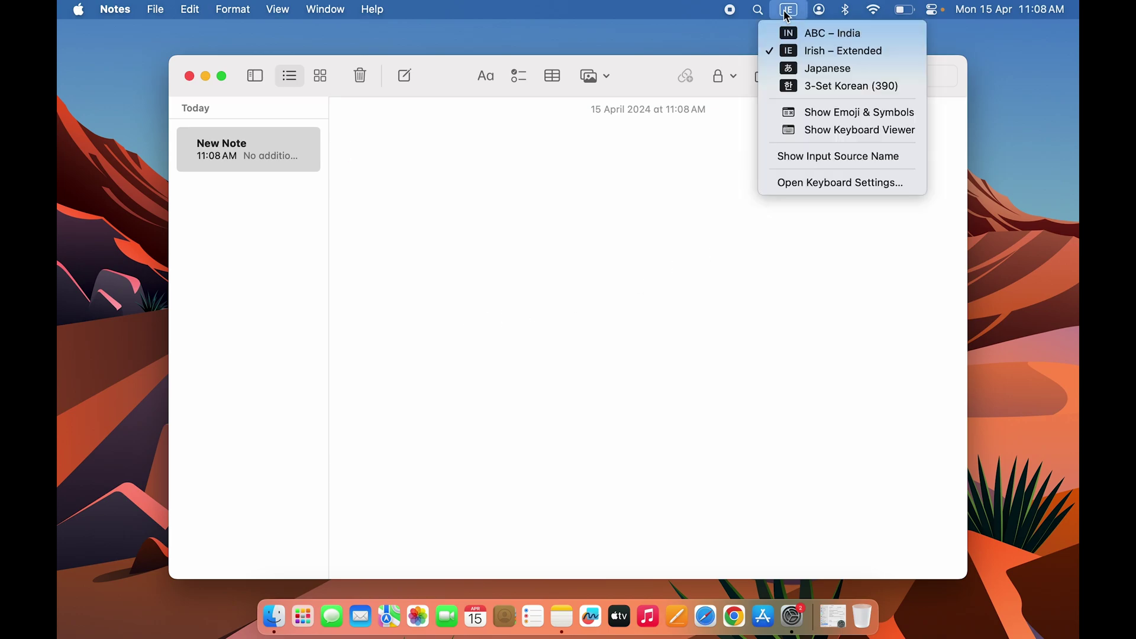
left_click(805, 33)
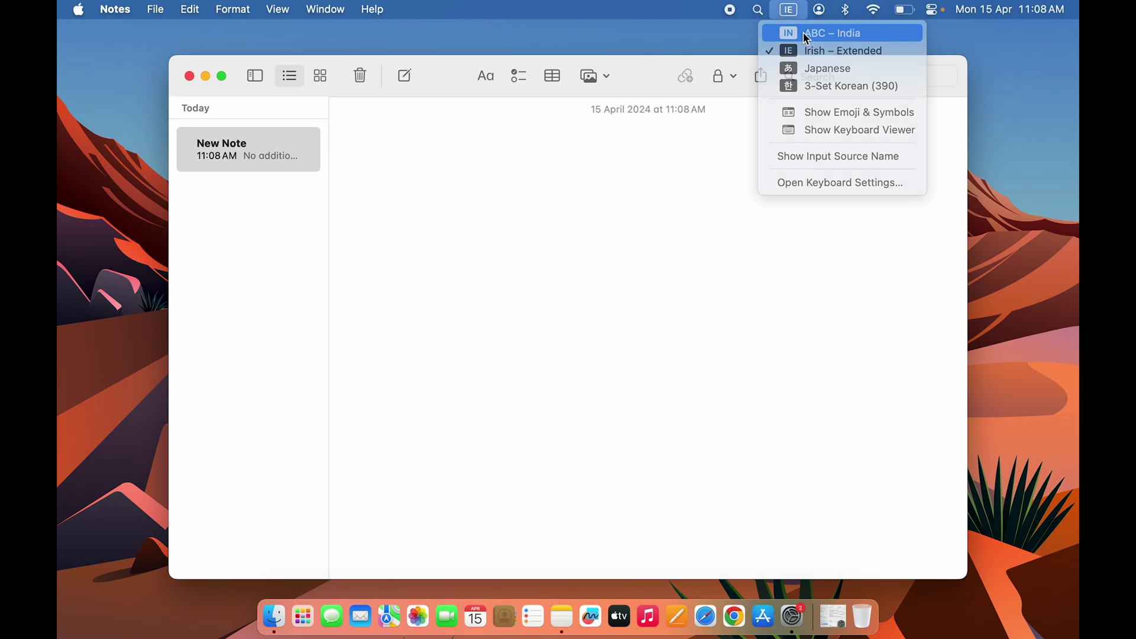
left_click(206, 76)
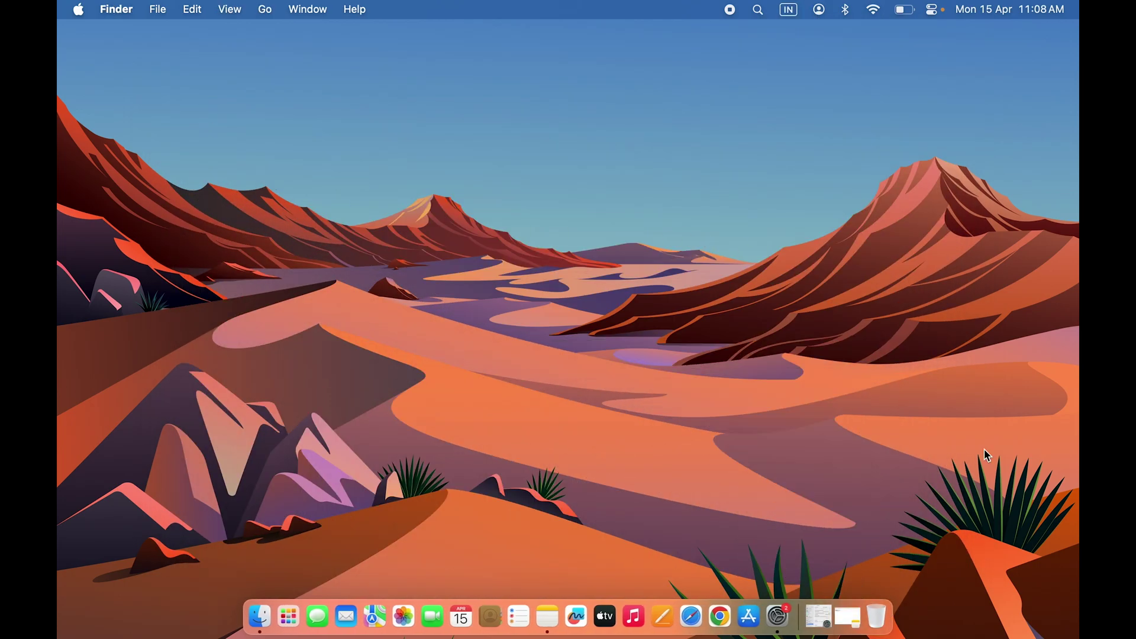